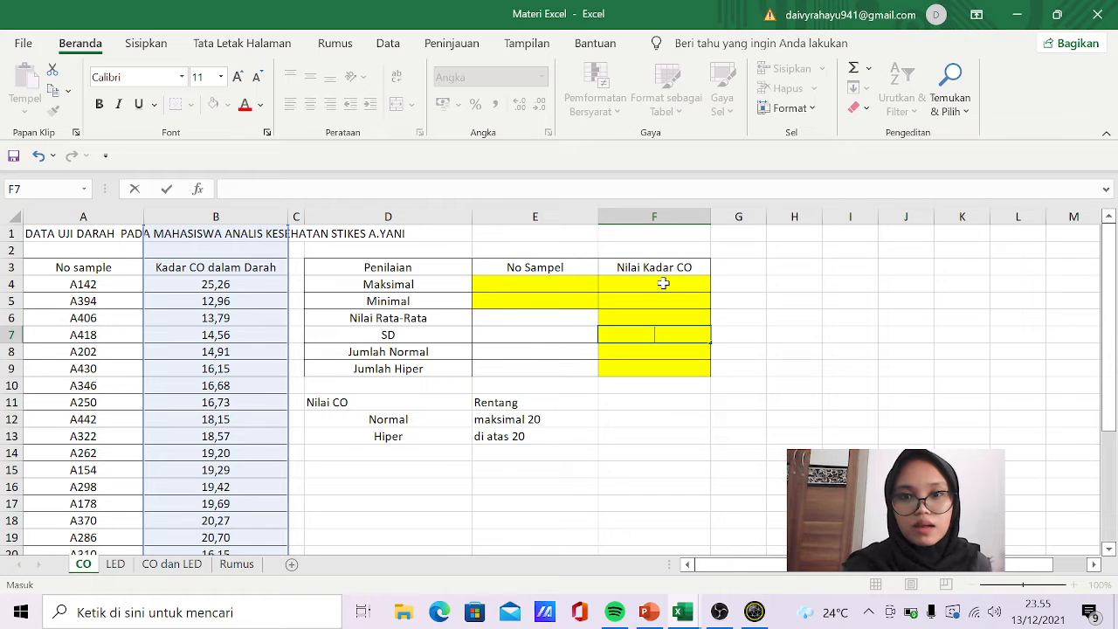
Calculate the Maksimal value in cell F4 with =MAX(B:B) over the Kadar CO dalam Darah column.
left_click(664, 283)
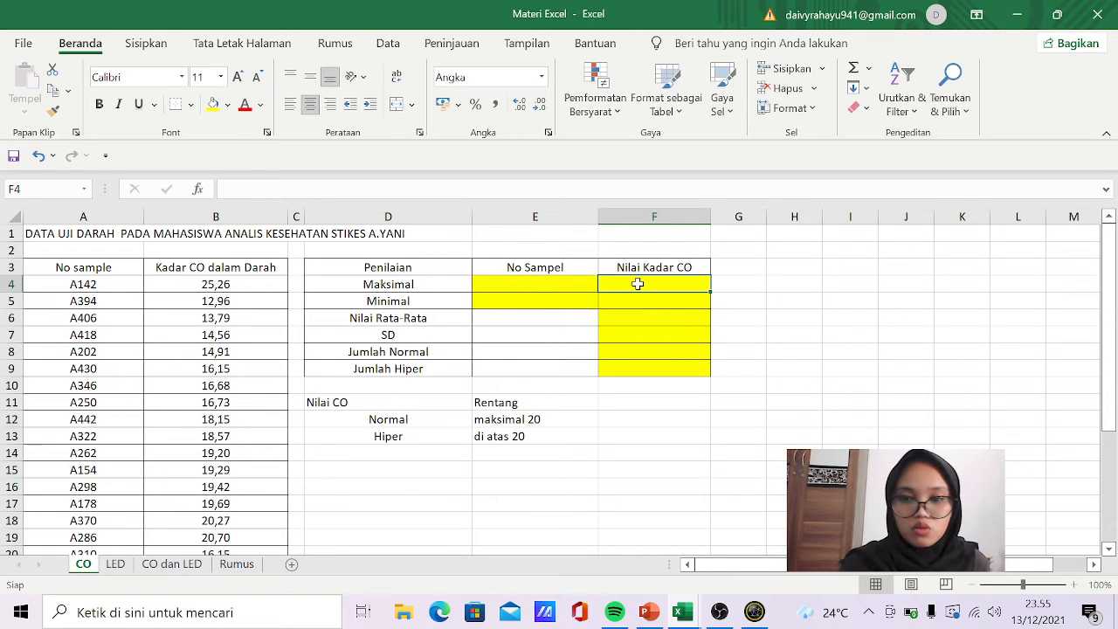
type("=MAX")
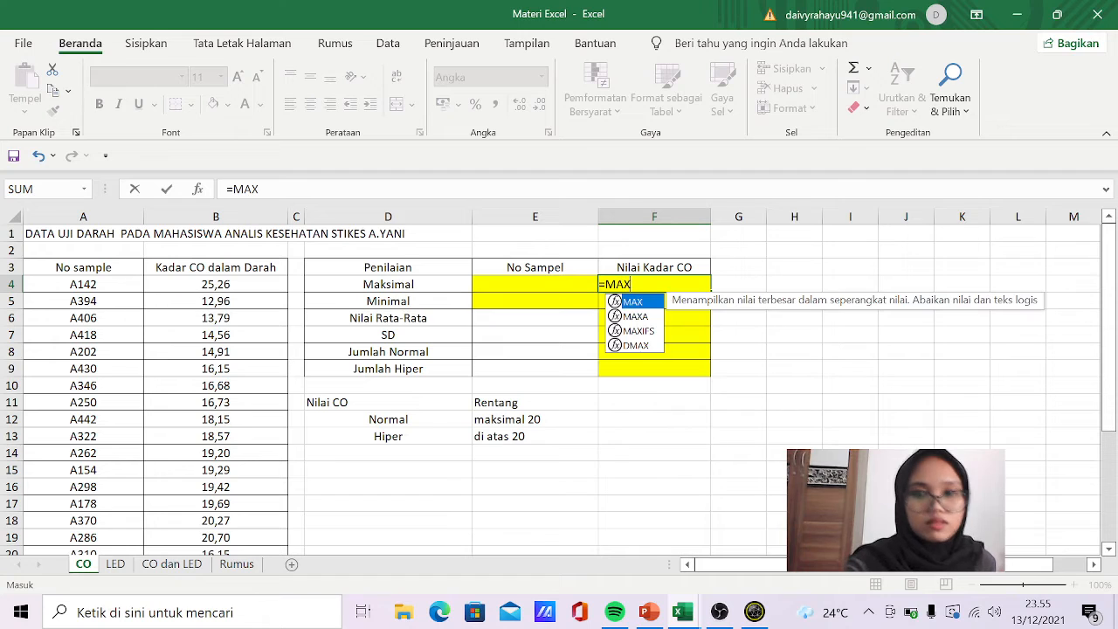
double_click(632, 302)
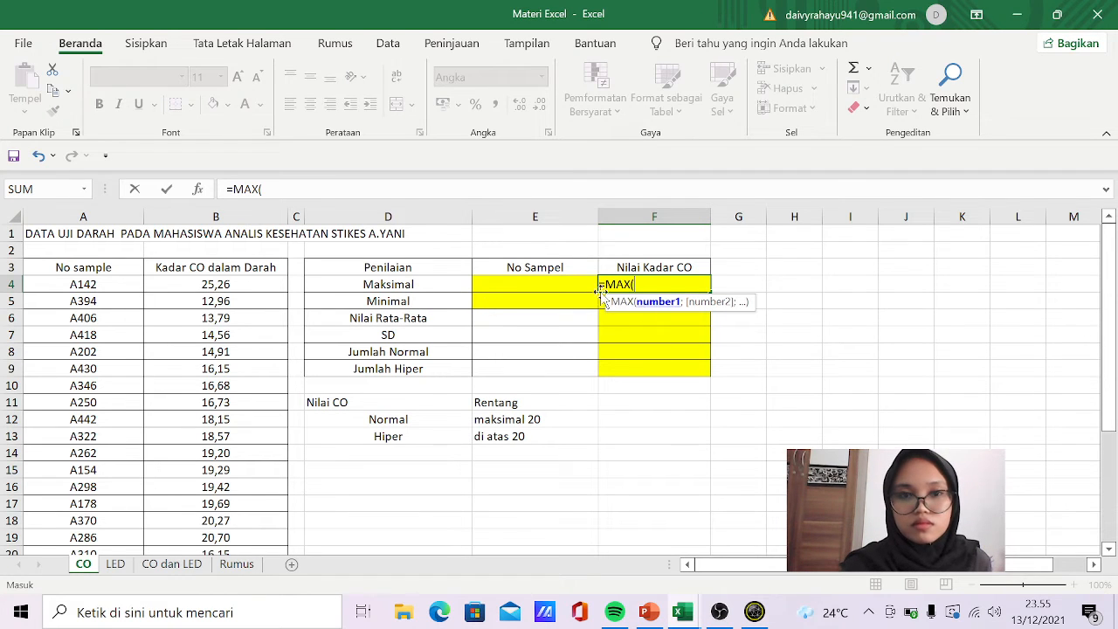
left_click(216, 216)
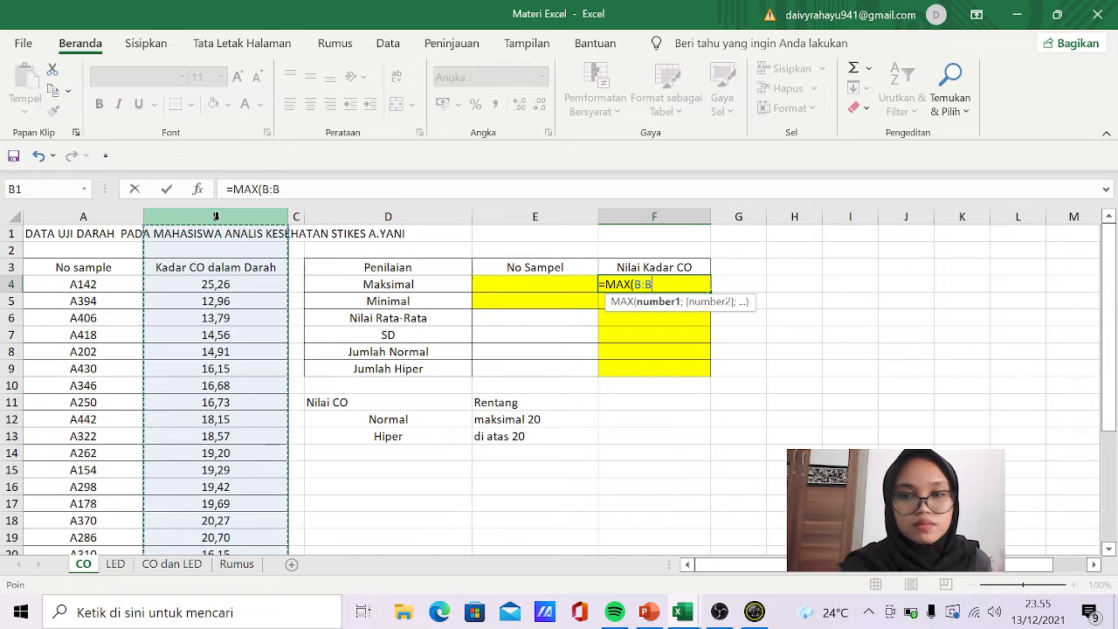
key("Return")
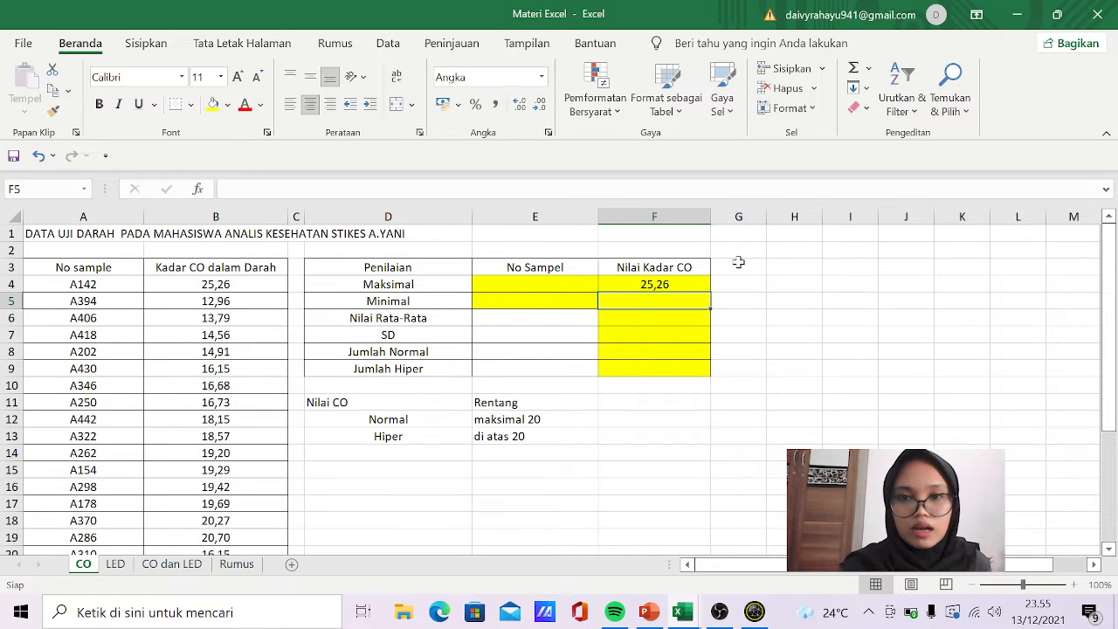
Copy the MAX formula from F4 down through F7, covering the Minimal, Nilai Rata-Rata and SD rows.
left_click(707, 283)
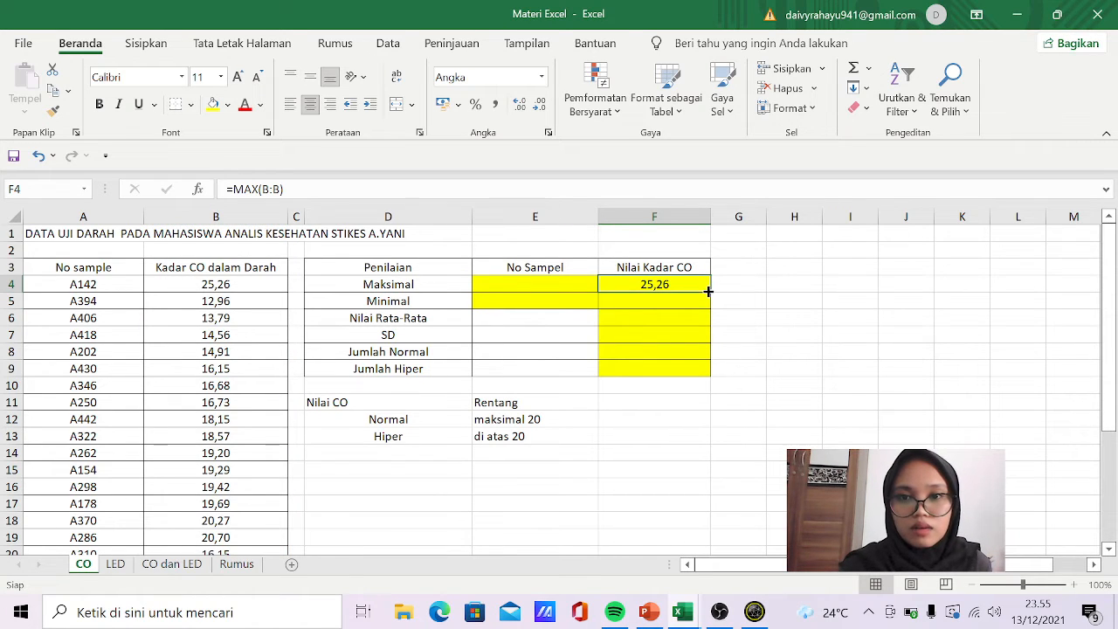
left_click_drag(708, 291, 711, 353)
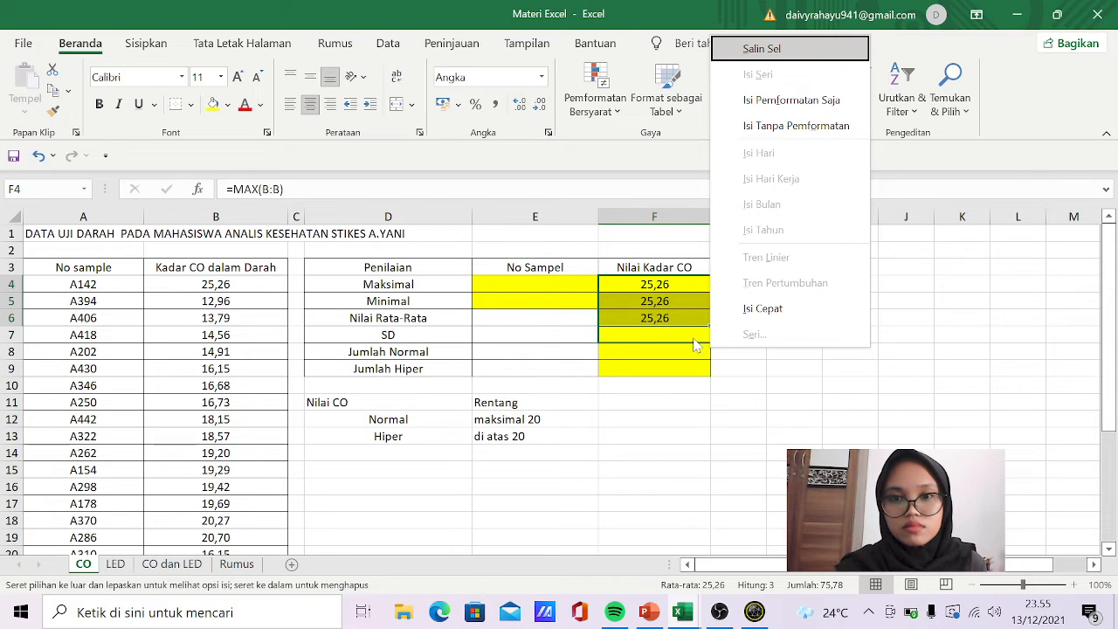
key("Escape")
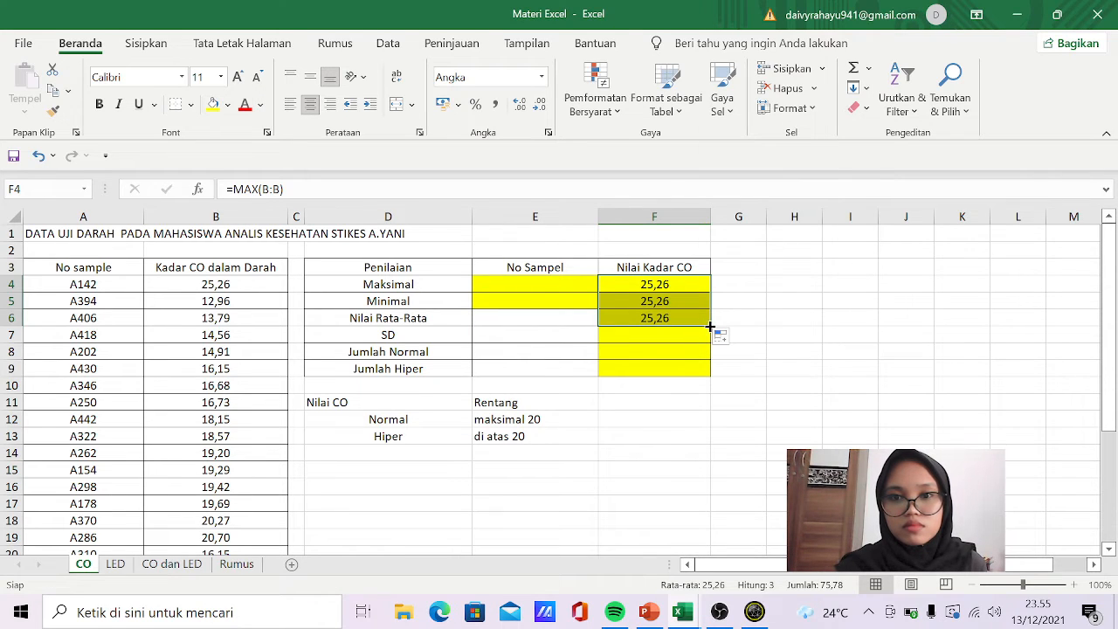
left_click_drag(709, 327, 703, 345)
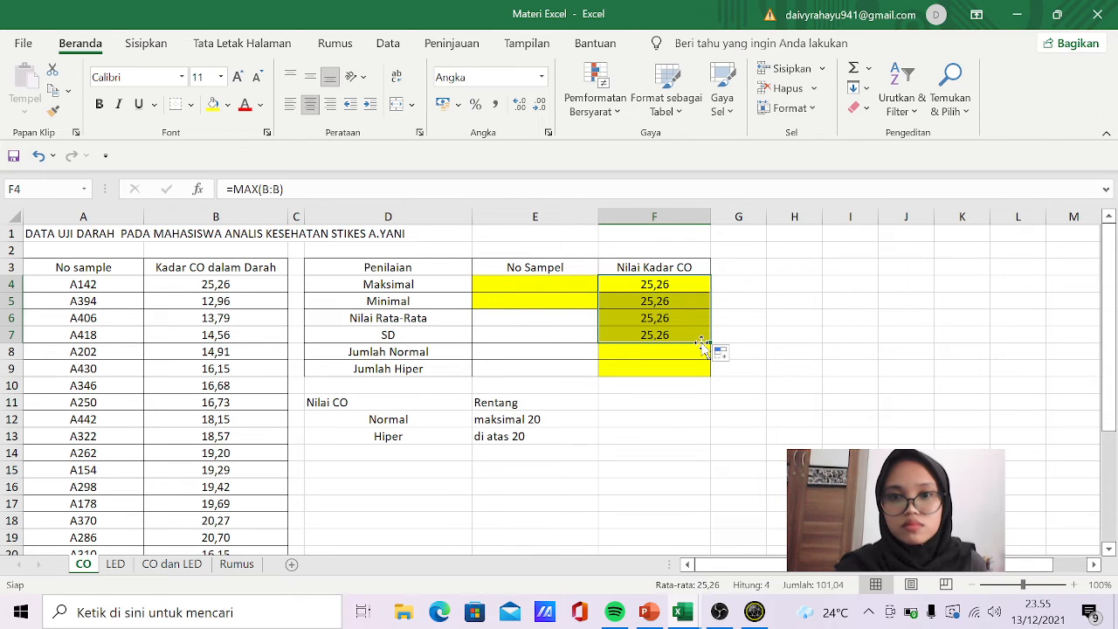
Change the copied formula in cell F5 for Minimal to =MIN(B:B).
left_click(640, 299)
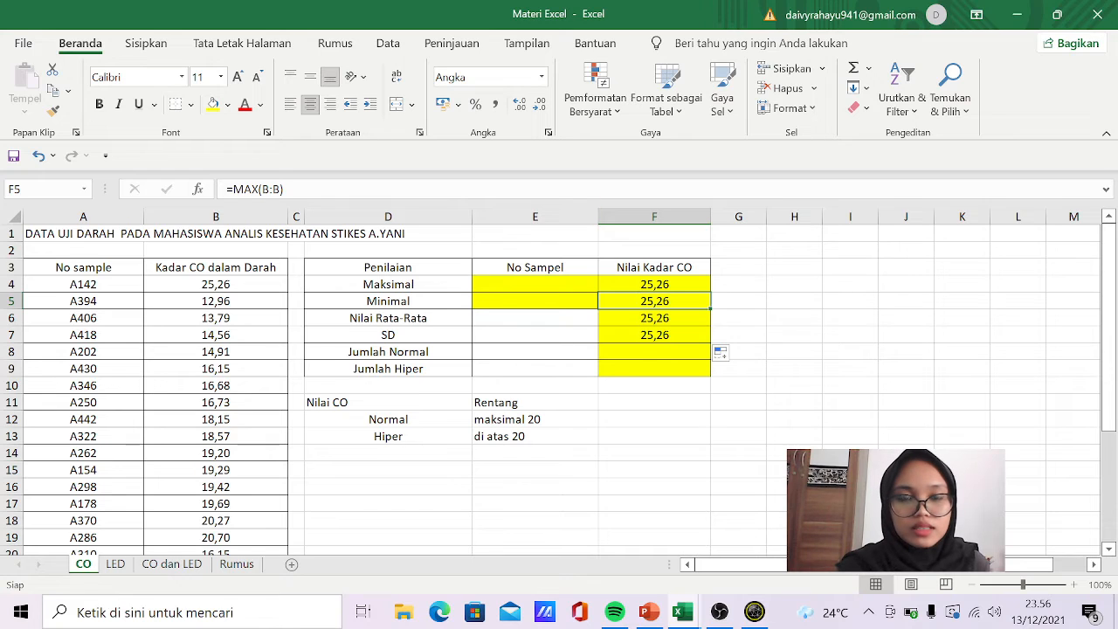
left_click(258, 189)
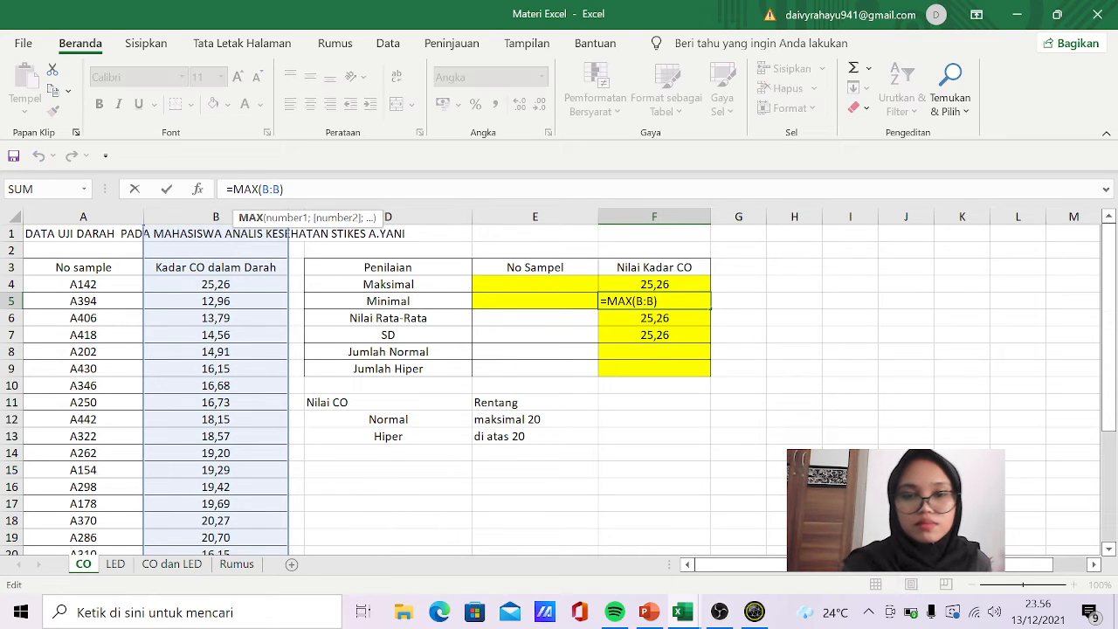
key("BackSpace")
key("BackSpace")
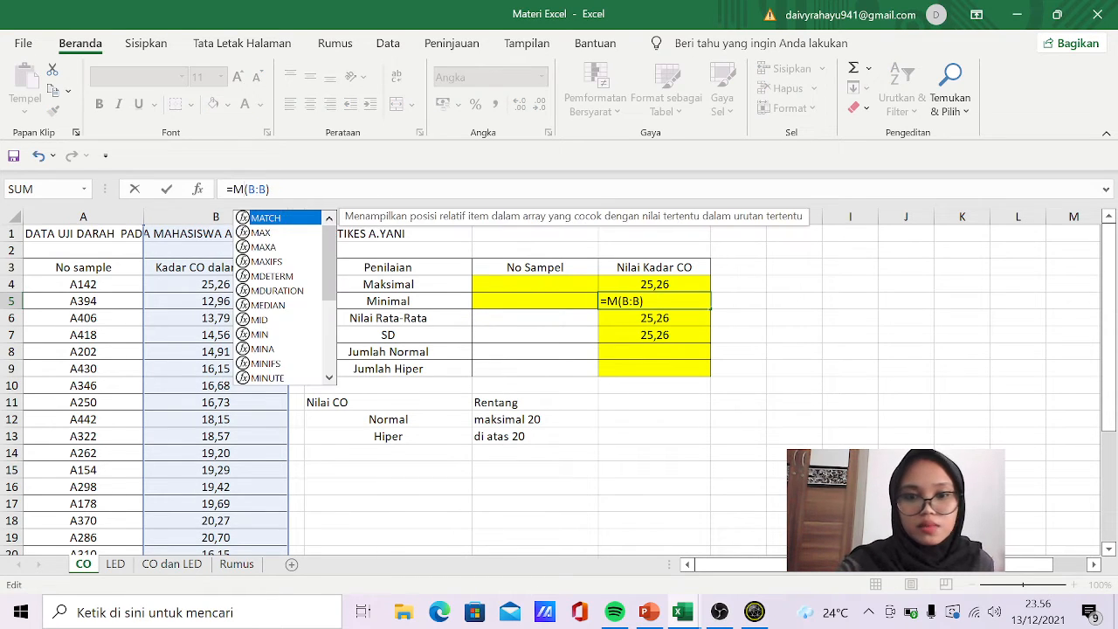
type("IN")
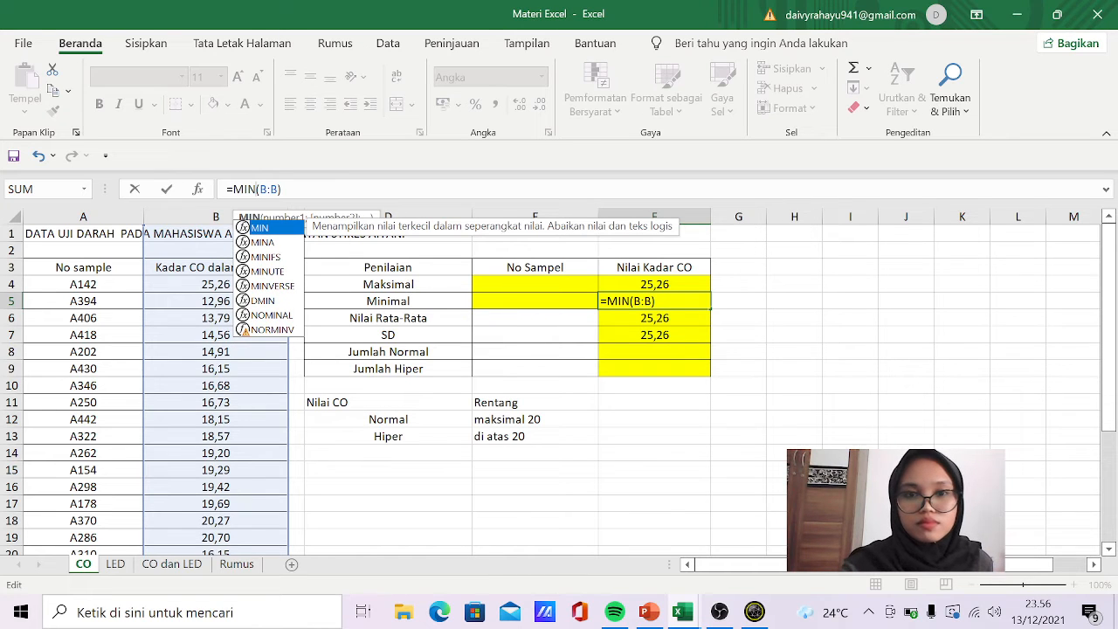
key("Return")
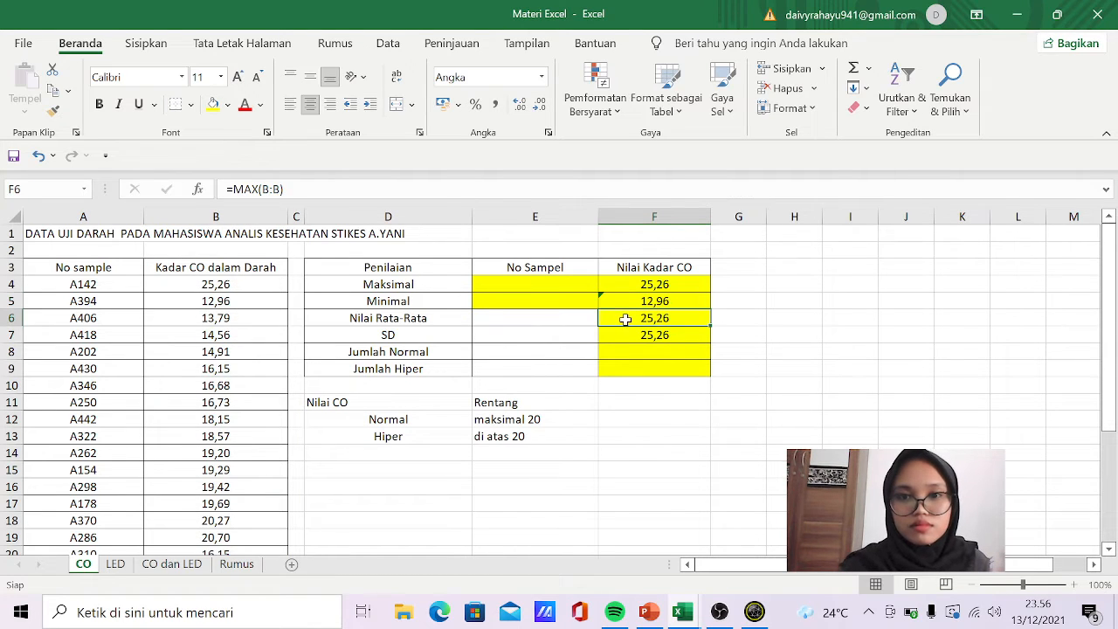
Change the copied formula in cell F6 for Nilai Rata-Rata to =AVERAGE(B:B).
left_click(258, 190)
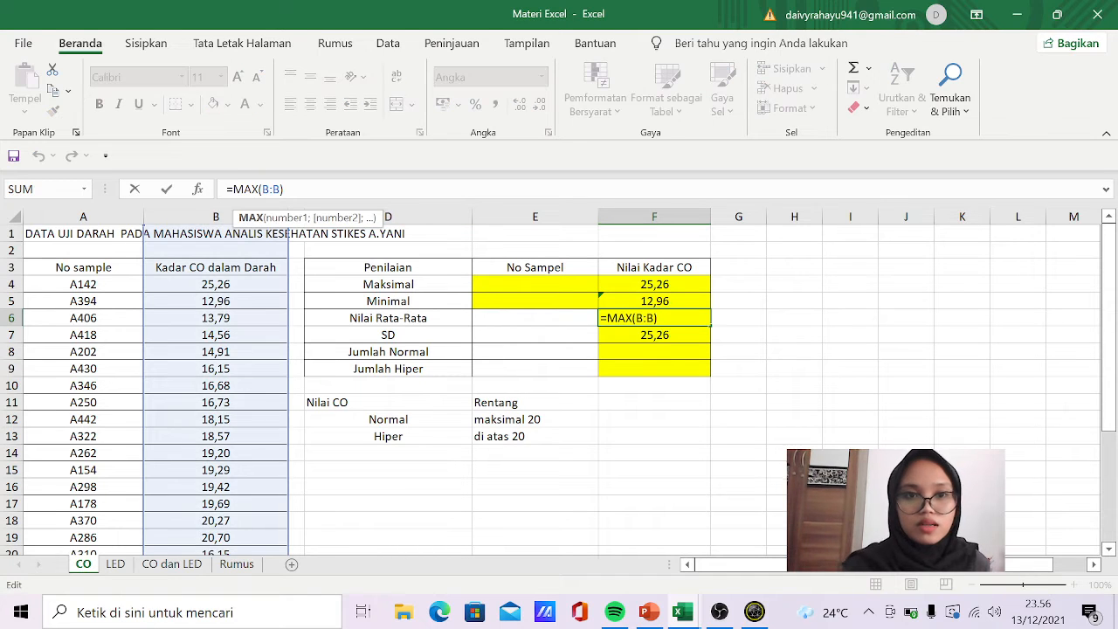
key("BackSpace")
key("BackSpace")
key("BackSpace")
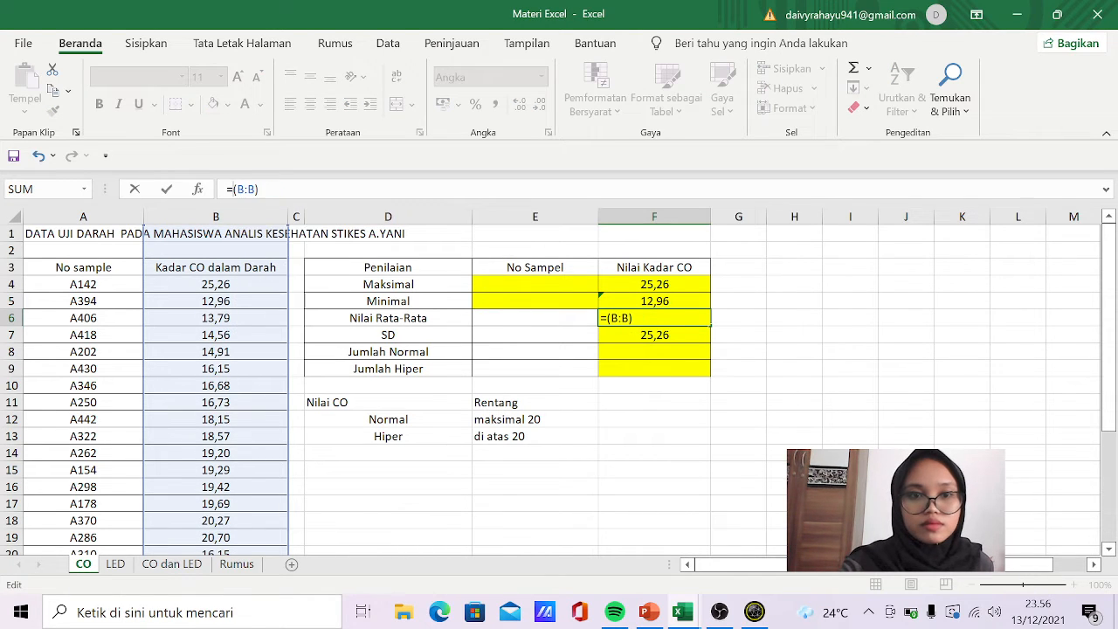
type("A")
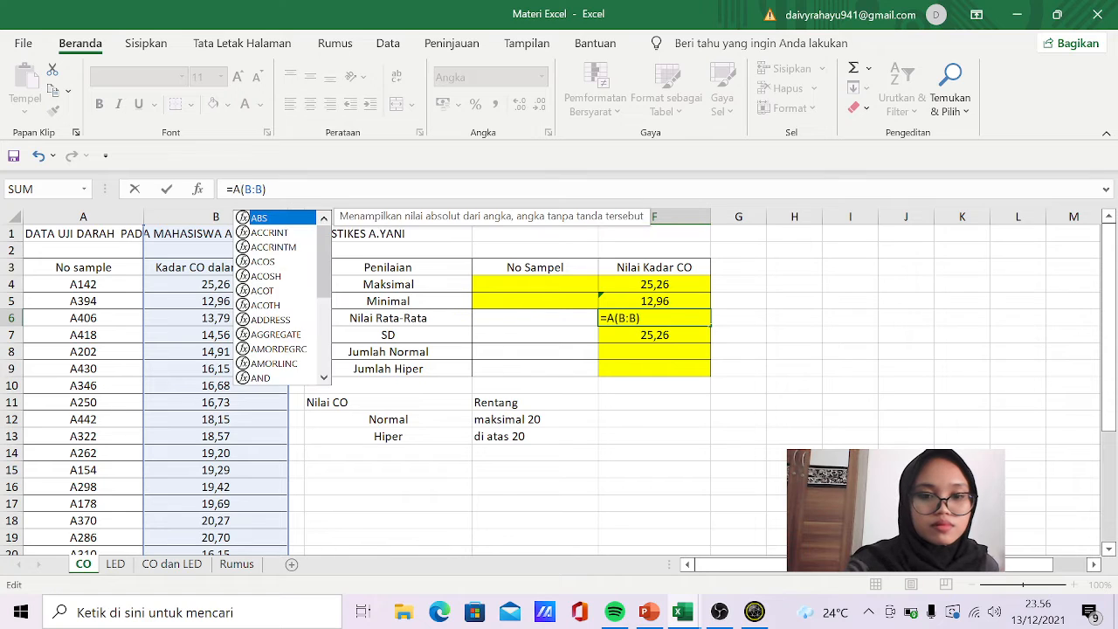
type("VER")
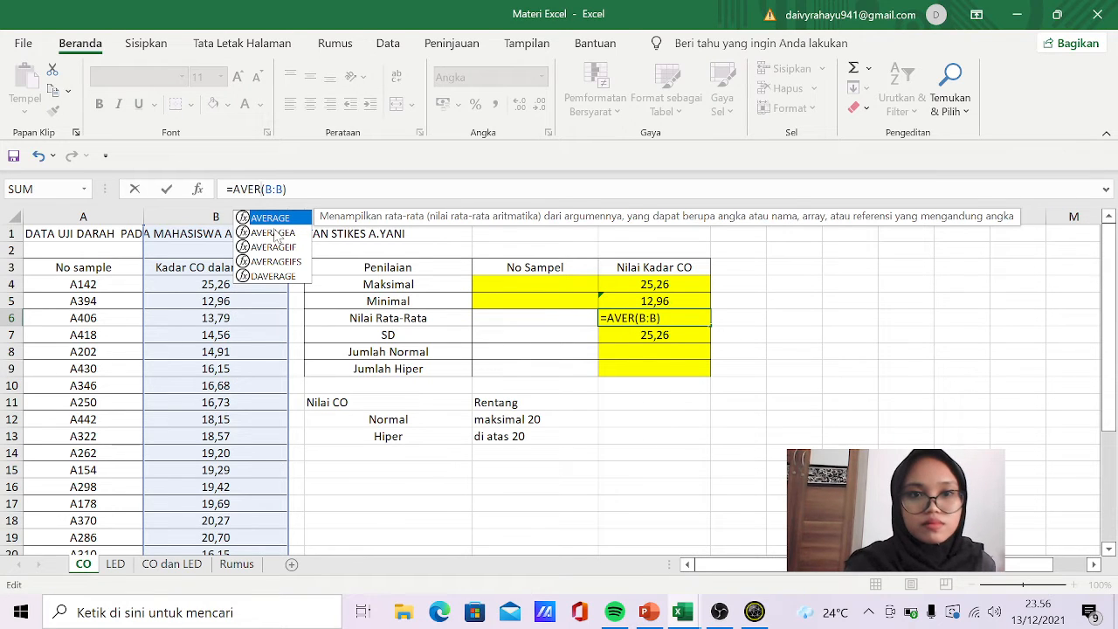
type("AGE")
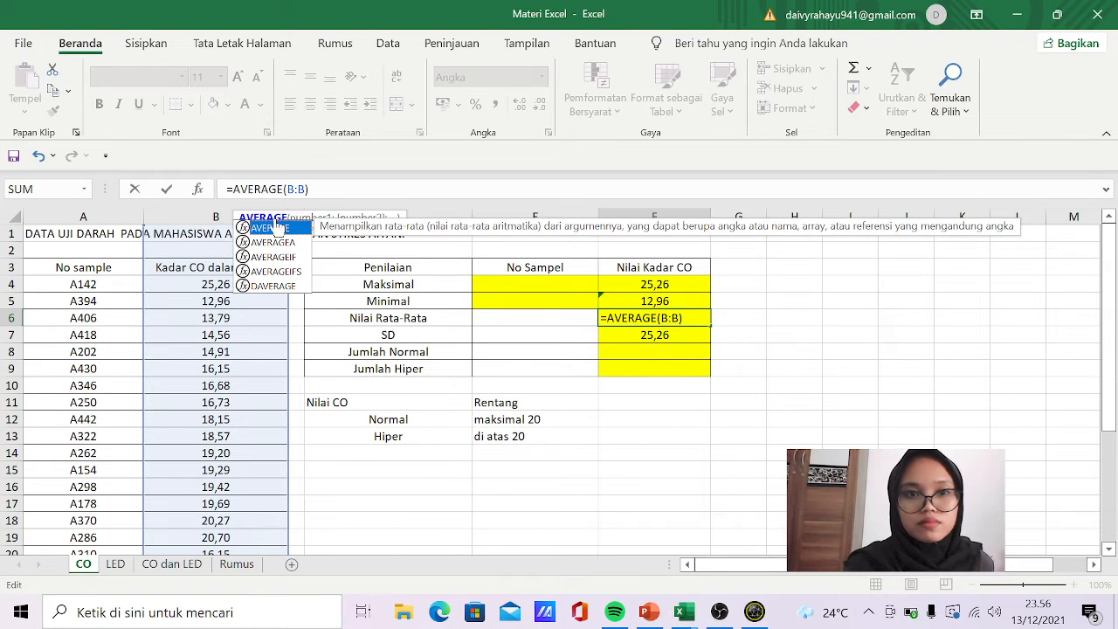
key("Return")
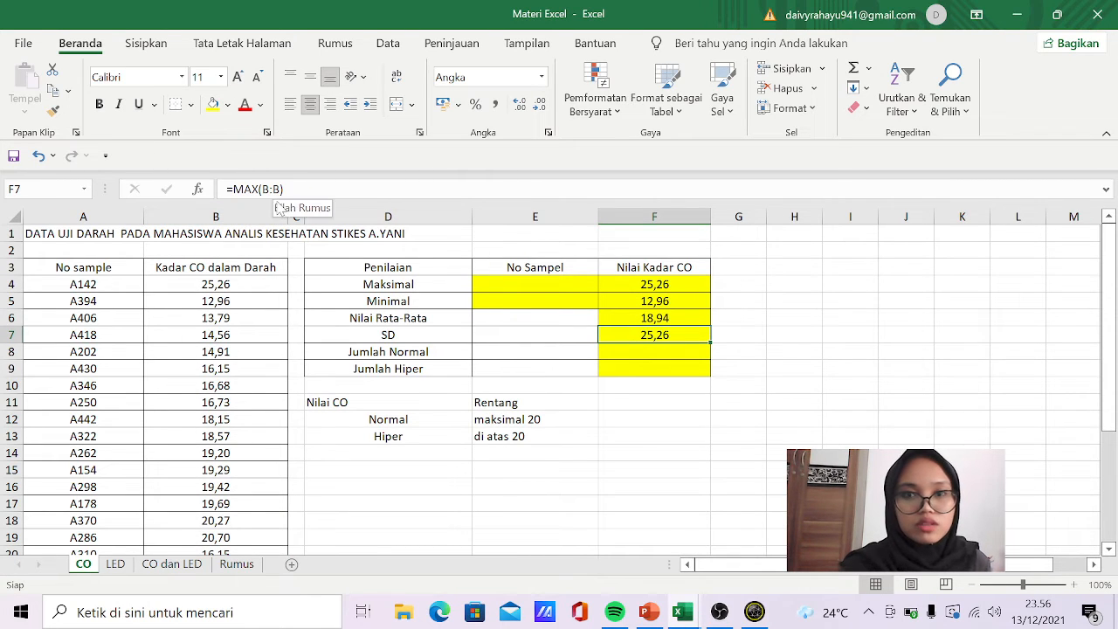
Change the copied formula in cell F7 for SD to =STDEV(B:B).
left_click(251, 189)
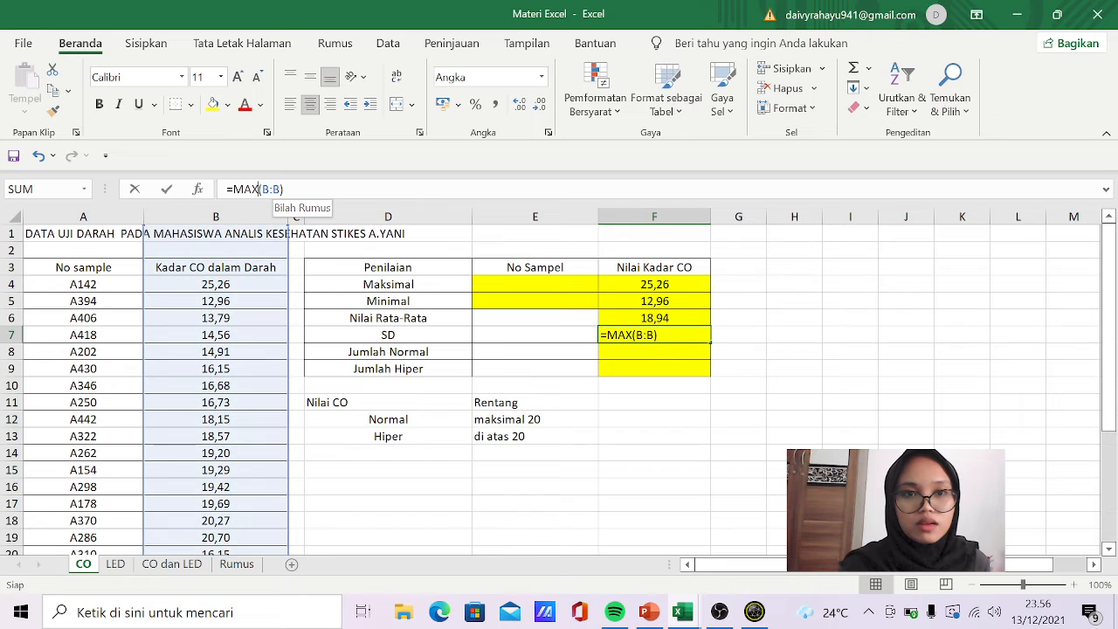
key("Delete")
key("BackSpace")
key("BackSpace")
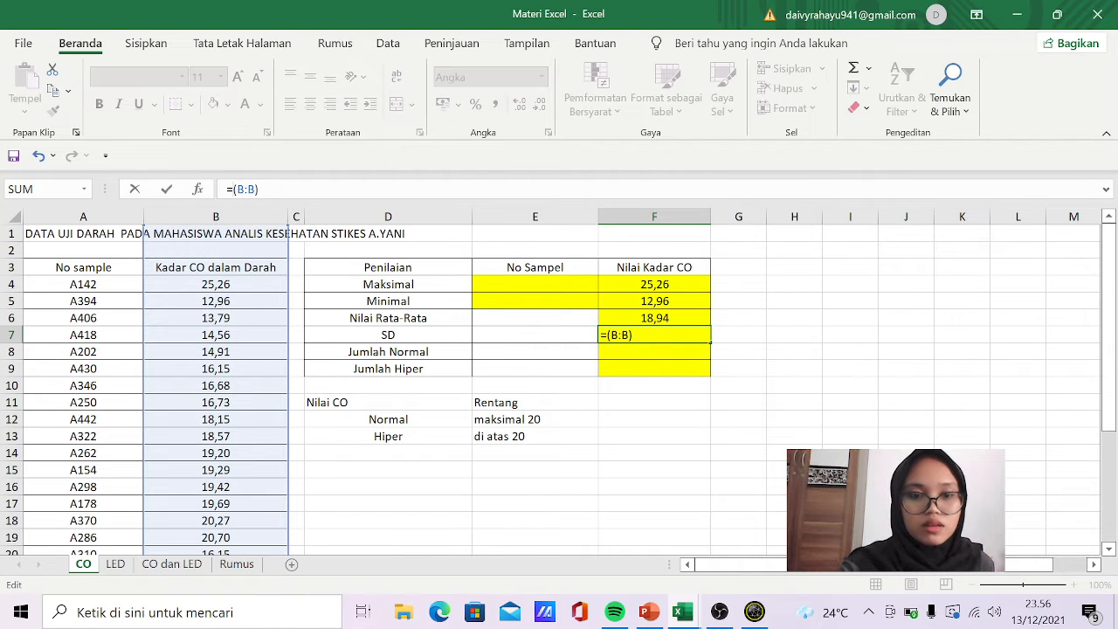
type("STD")
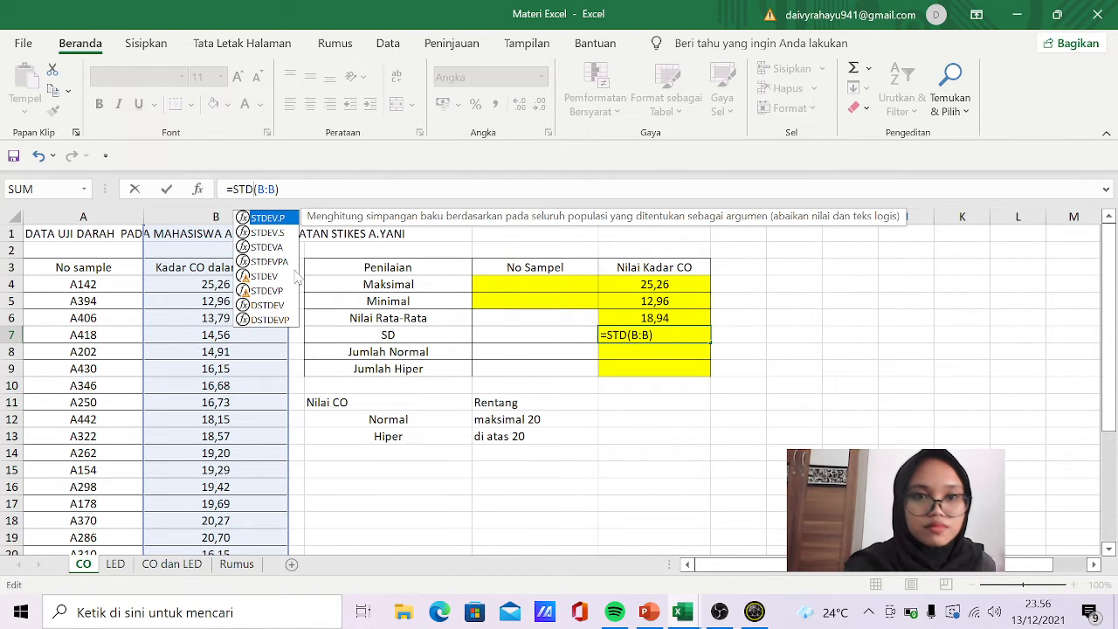
type("EV")
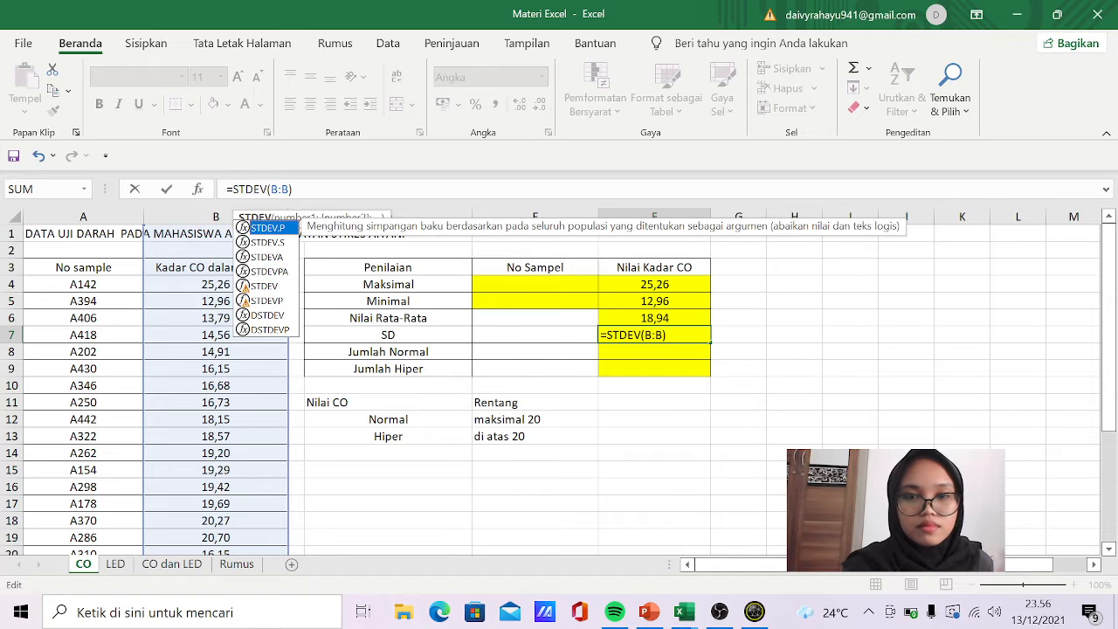
key("Return")
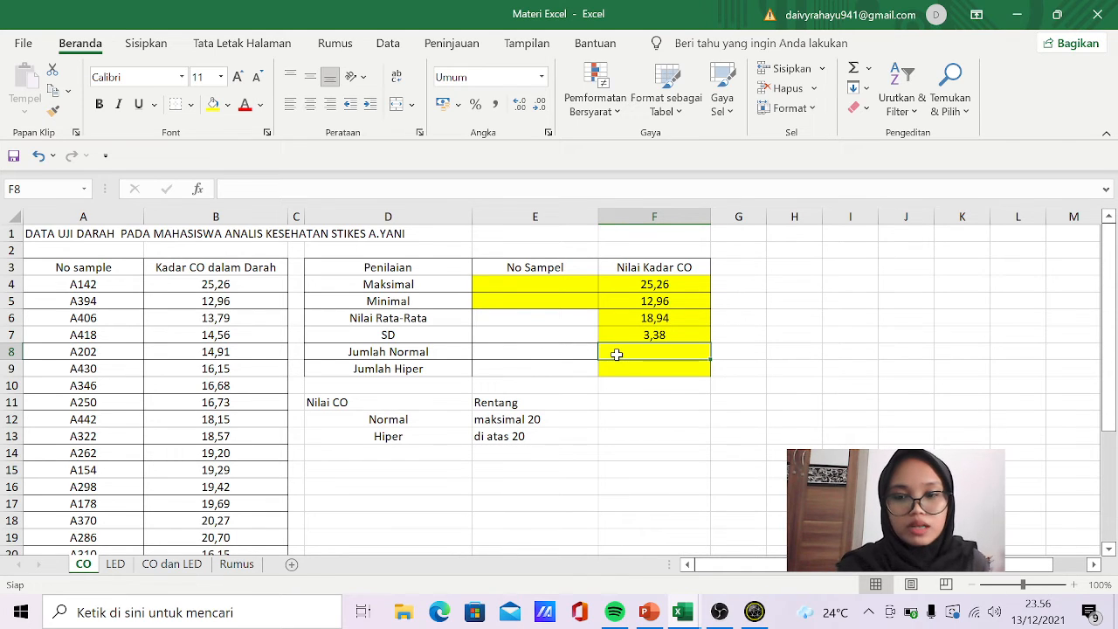
Enter =COUNTIF(B:B;"<20") in cell F8 to count the normal CO values for Jumlah Normal.
type("=COUN")
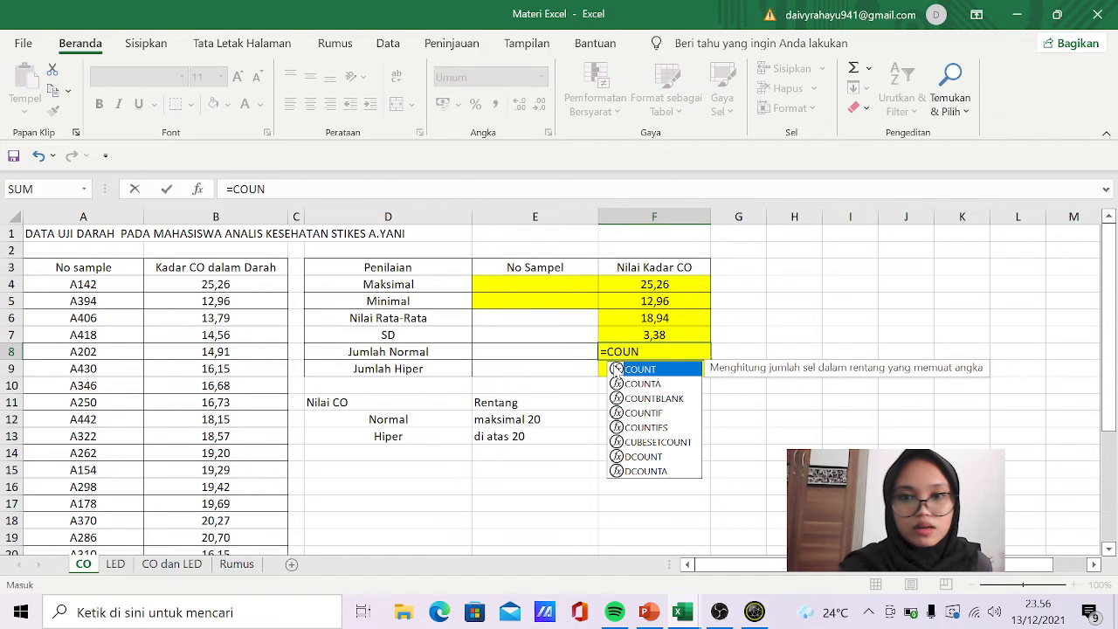
left_click(646, 413)
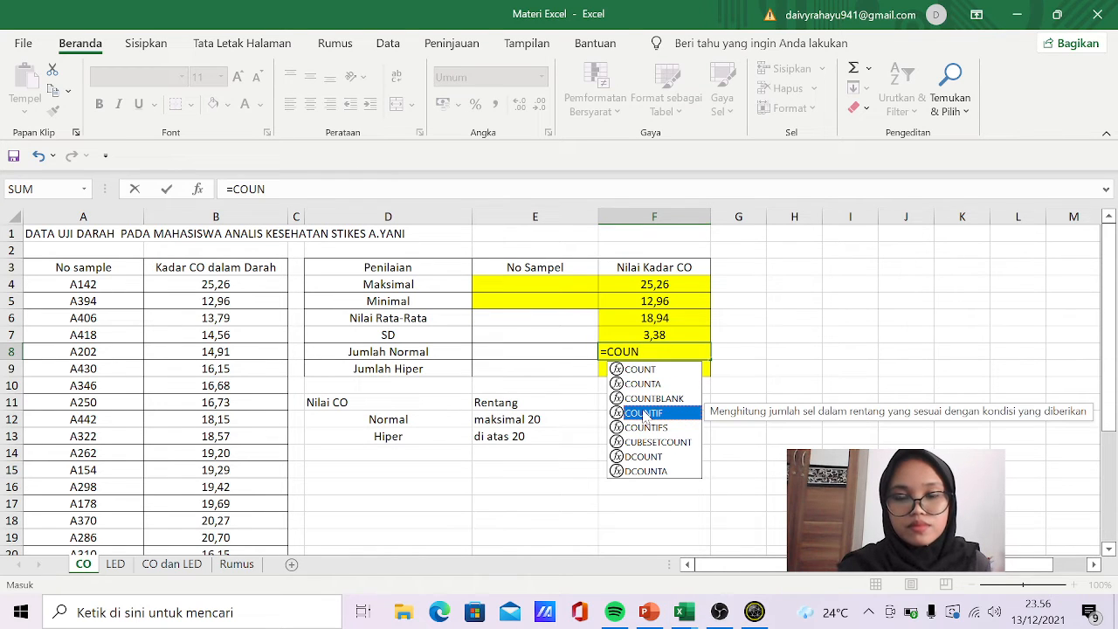
double_click(643, 413)
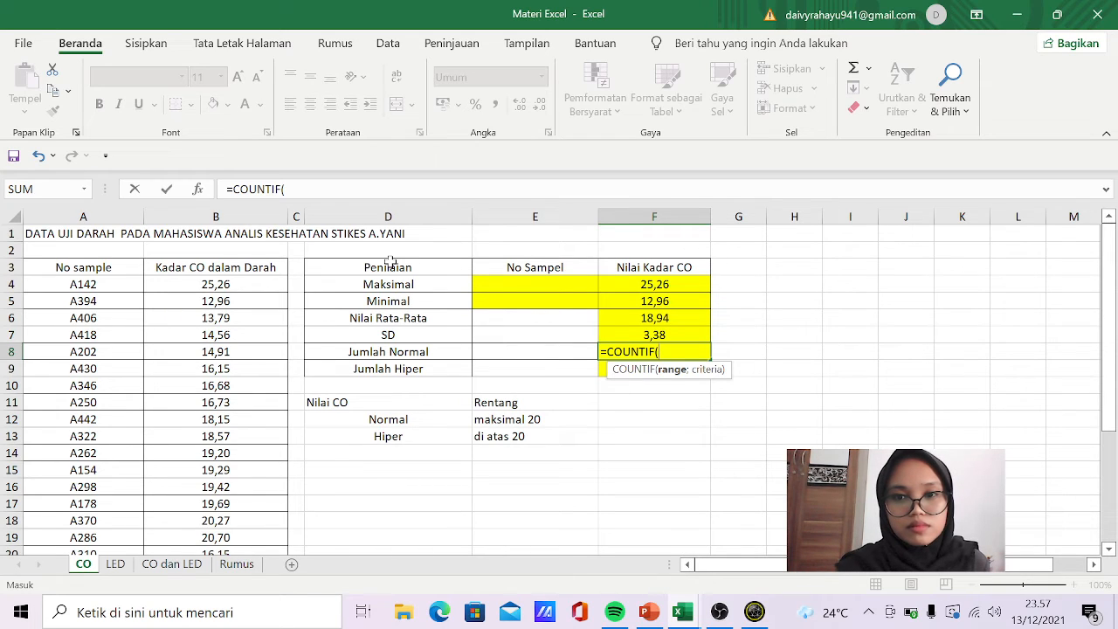
left_click(217, 216)
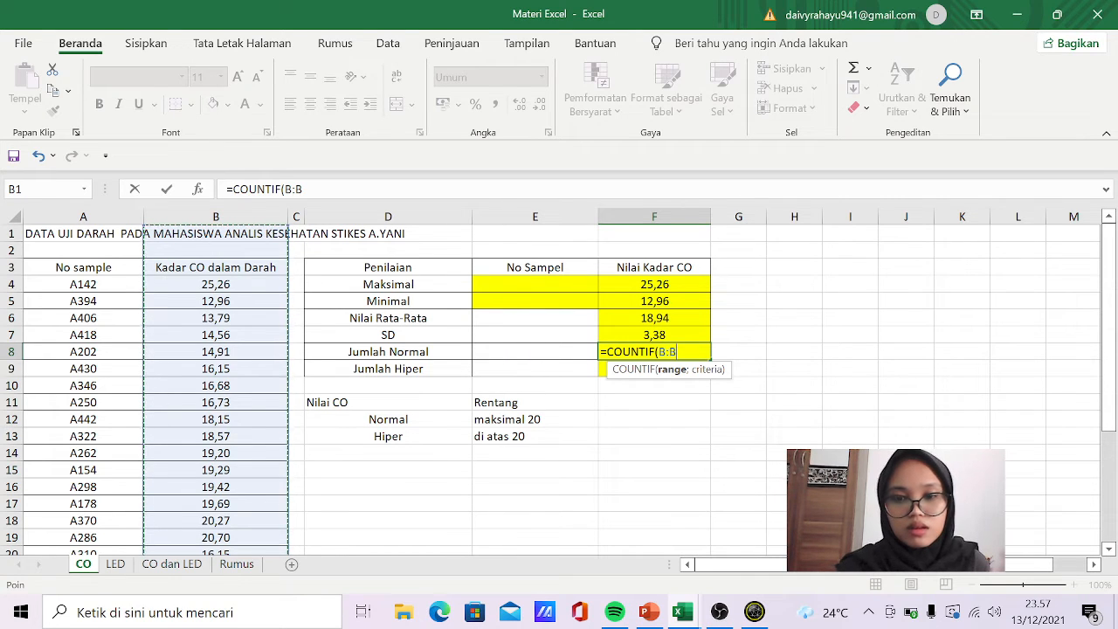
type(";")
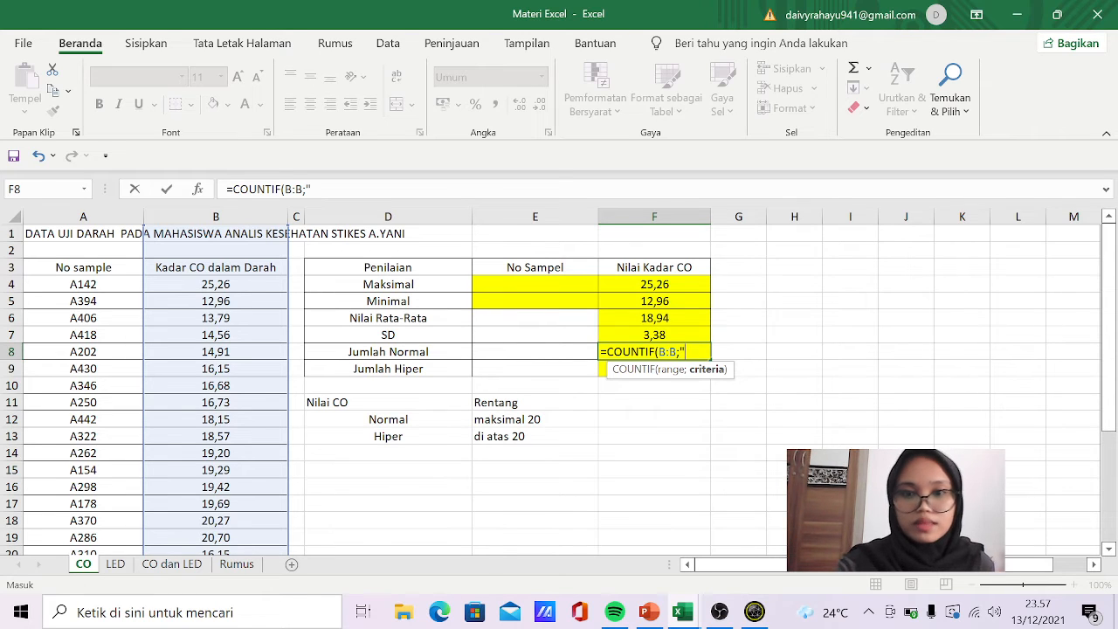
type("\"20")
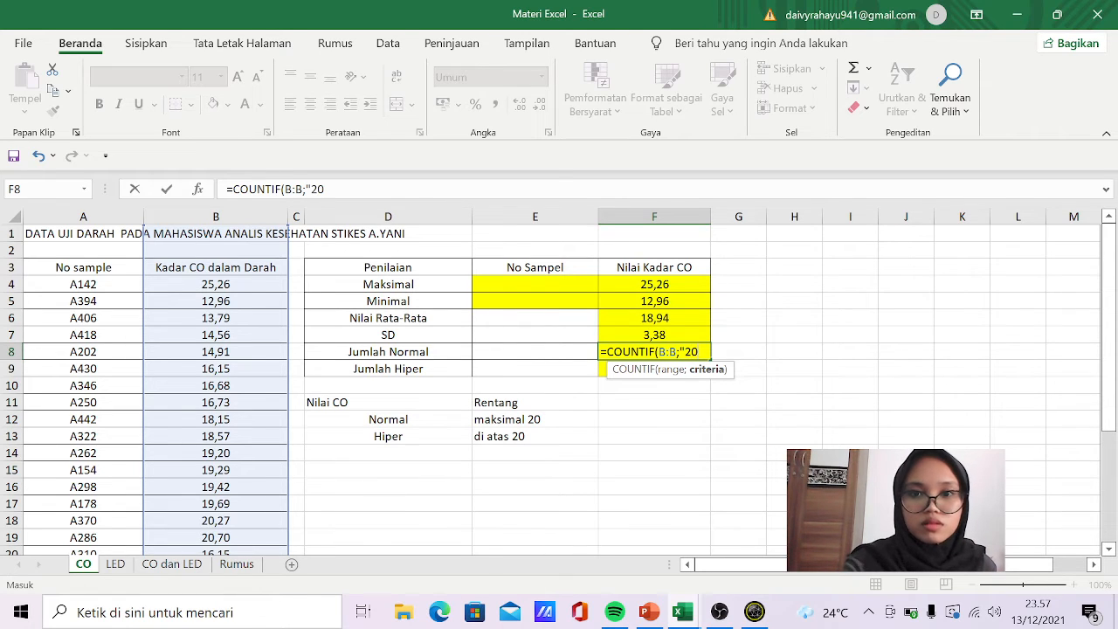
key("BackSpace")
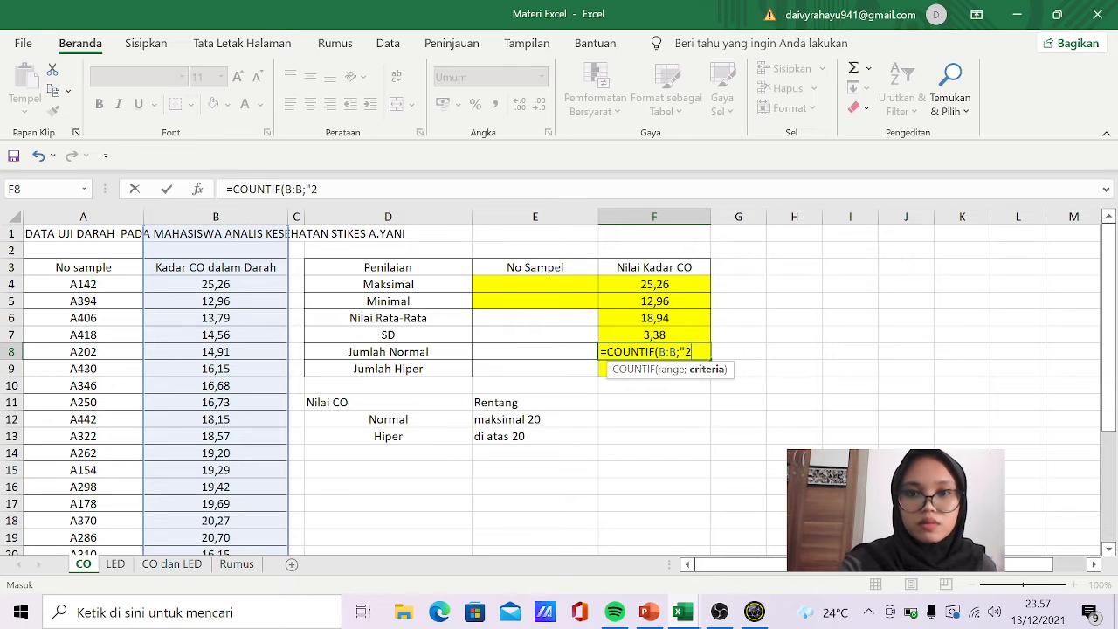
key("BackSpace")
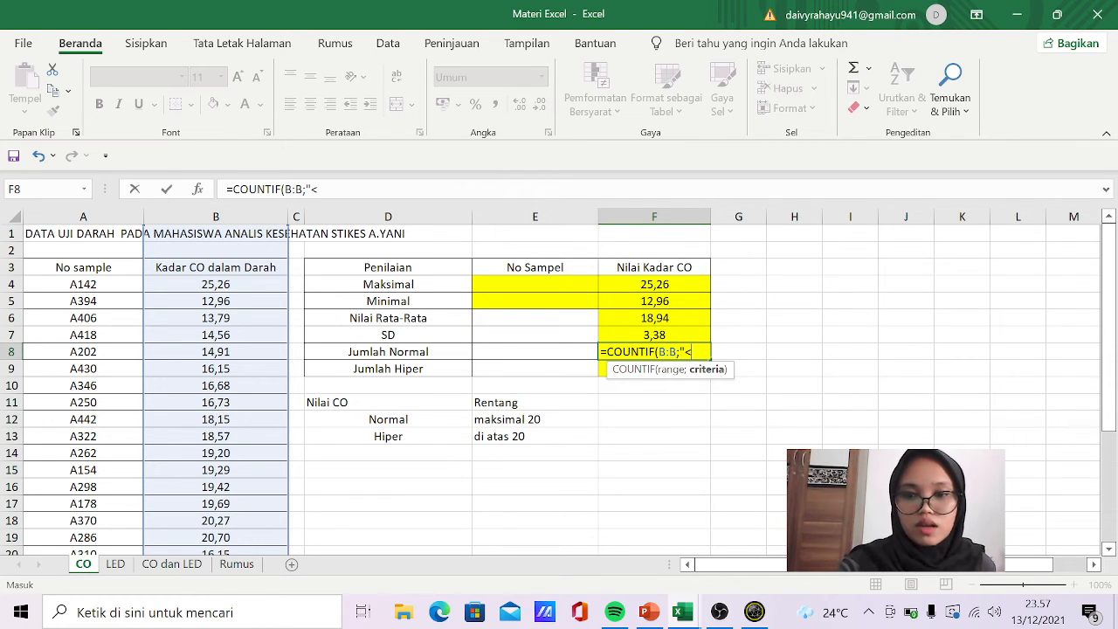
type("<20")
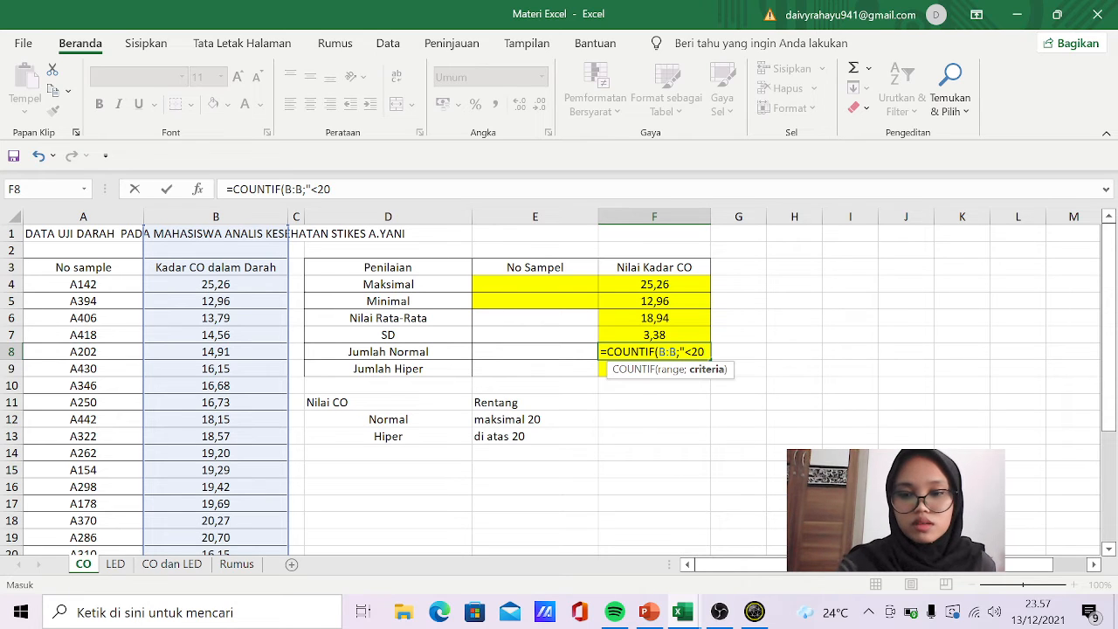
type("\"")
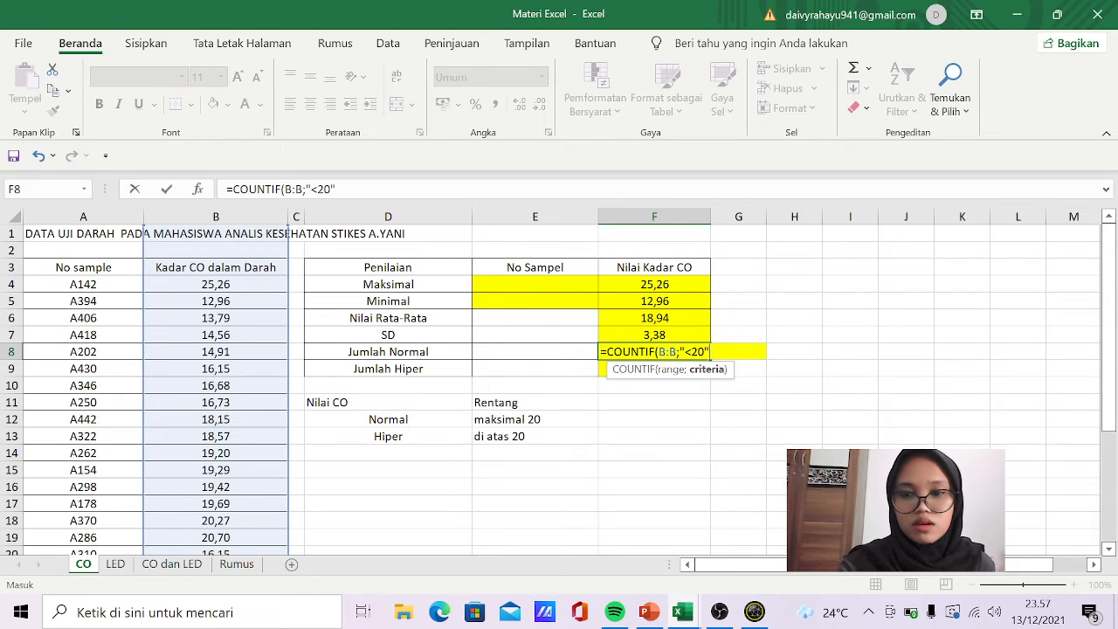
type(")")
key("Return")
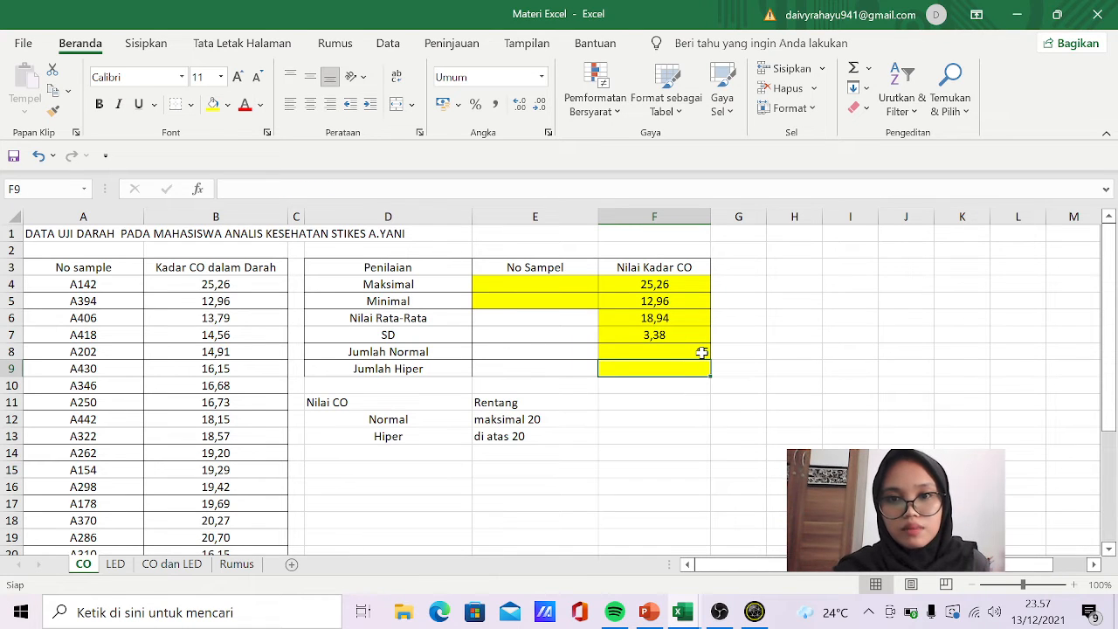
Copy the COUNTIF formula from F8 down to F9 in the Jumlah Hiper row.
left_click(702, 352)
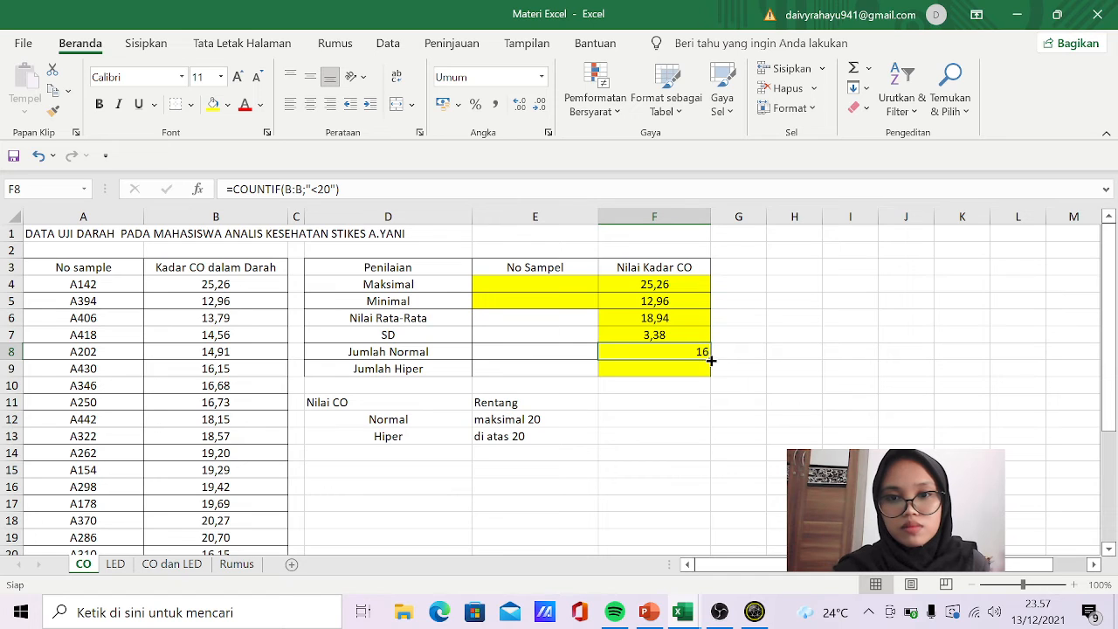
left_click_drag(707, 354, 709, 381)
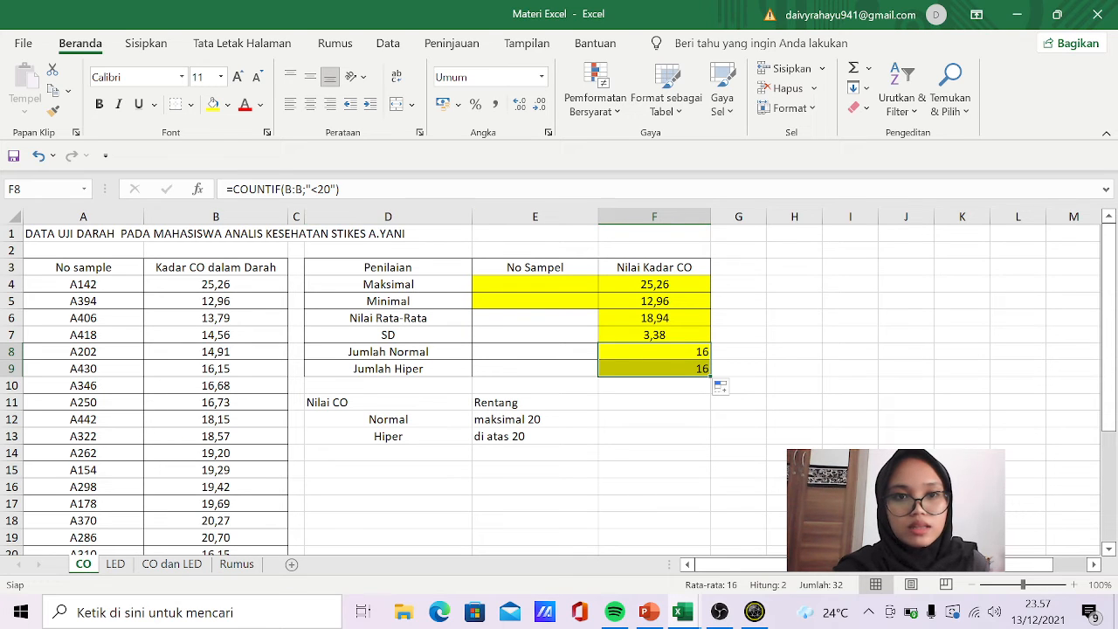
left_click(304, 190)
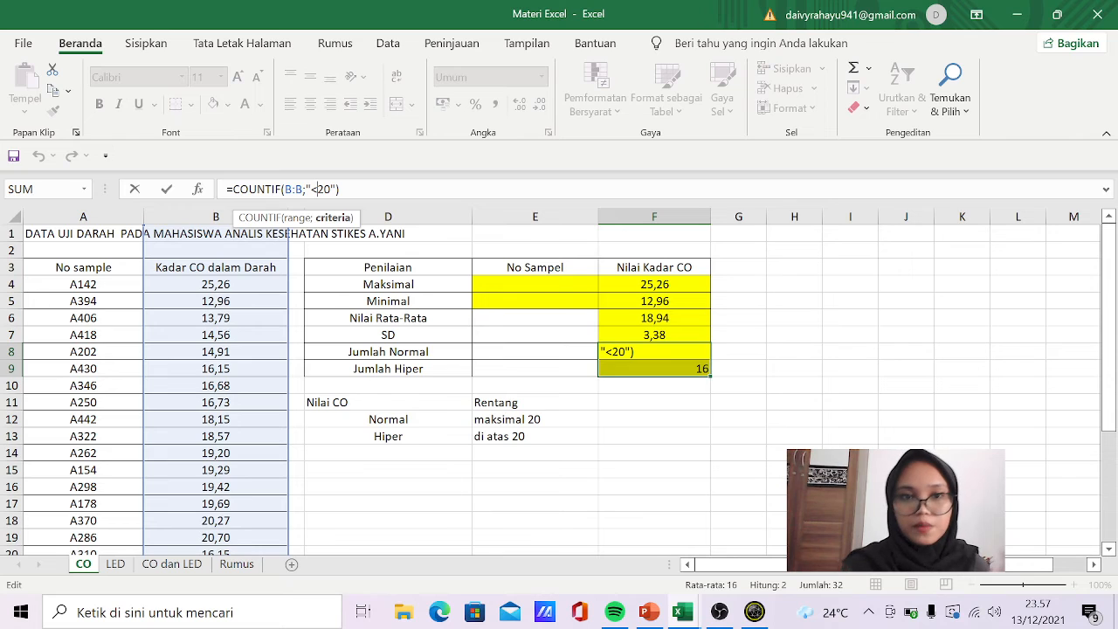
key("BackSpace")
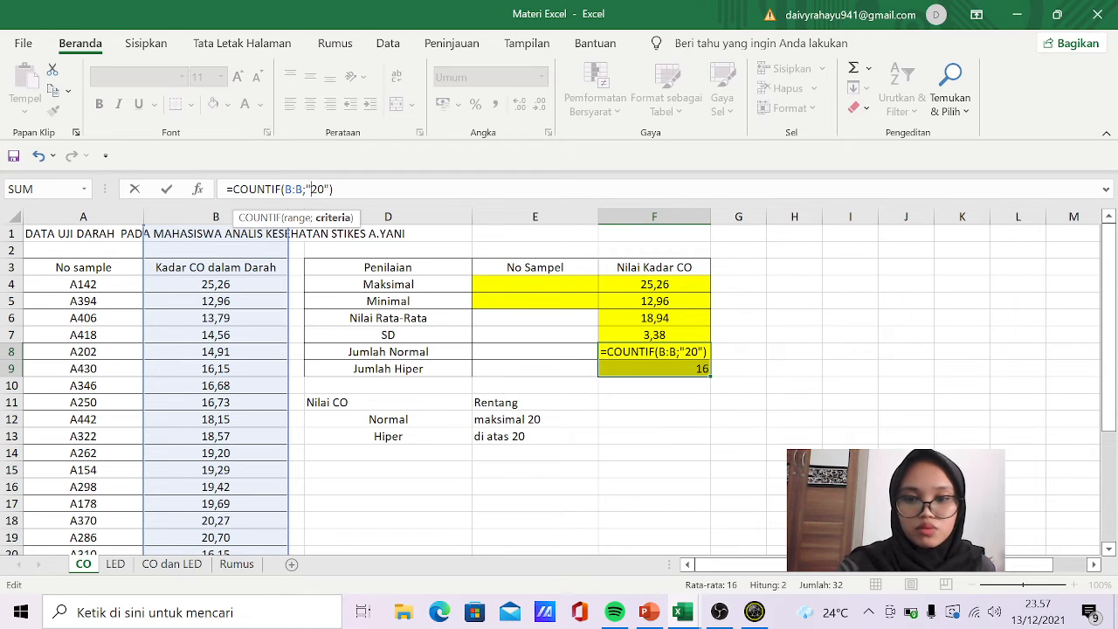
type(">")
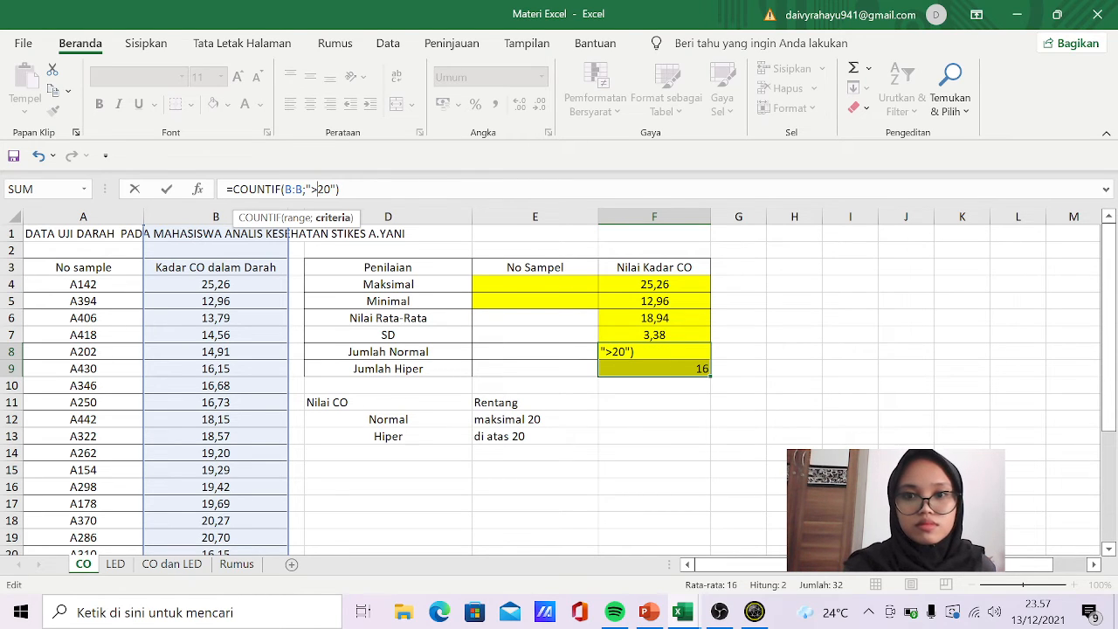
key("BackSpace")
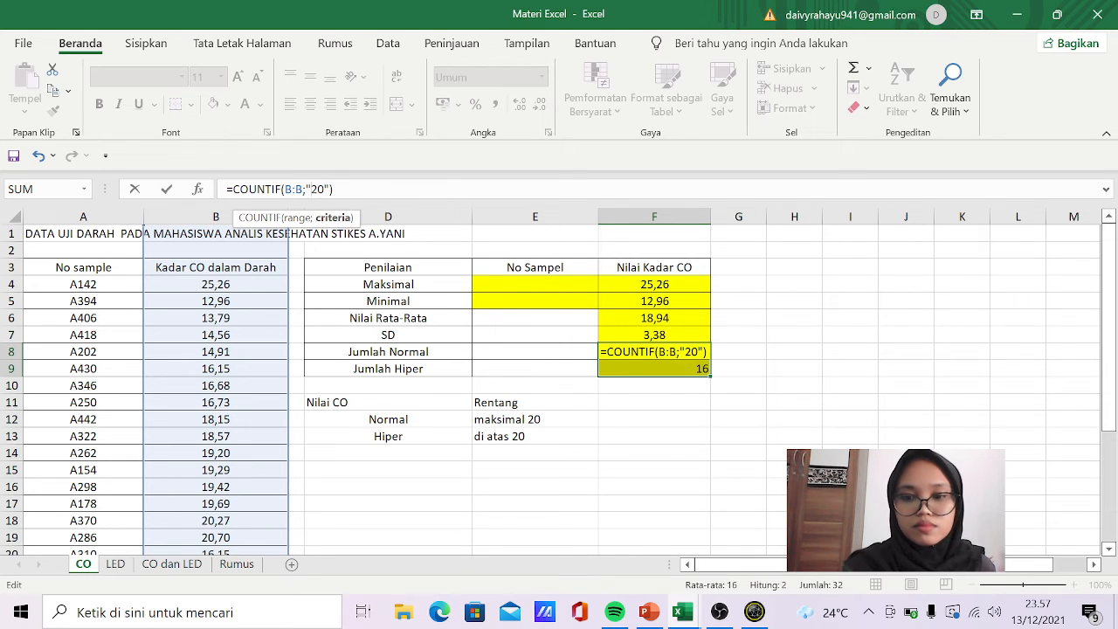
type("<")
key("Return")
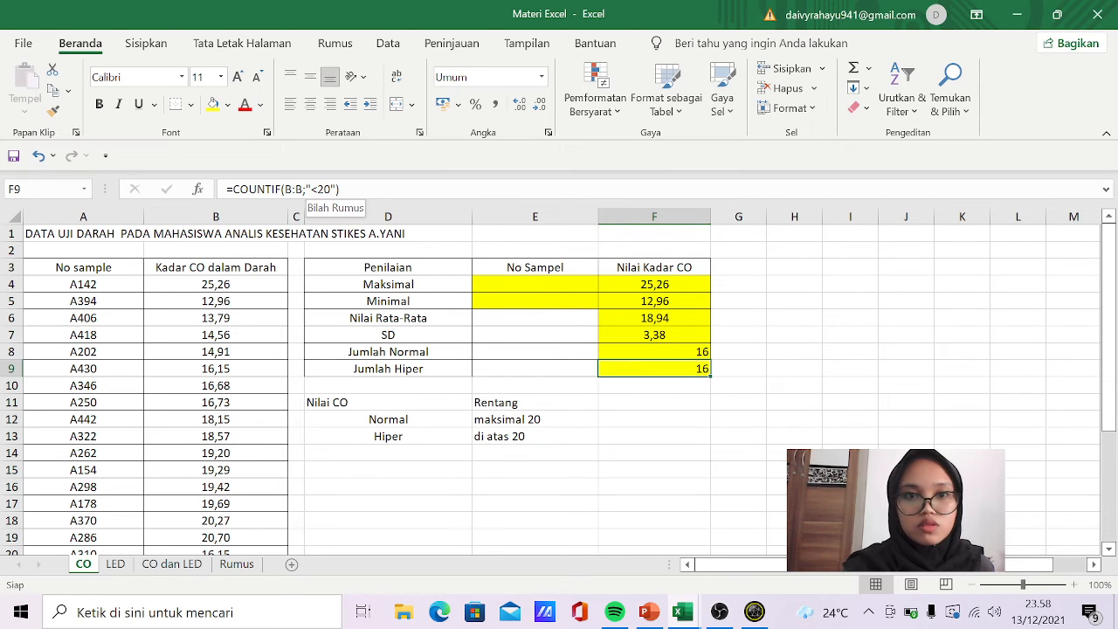
Change the copied formula in cell F9 for Jumlah Hiper to =COUNTIF(B:B;">20").
left_click(307, 189)
key("BackSpace")
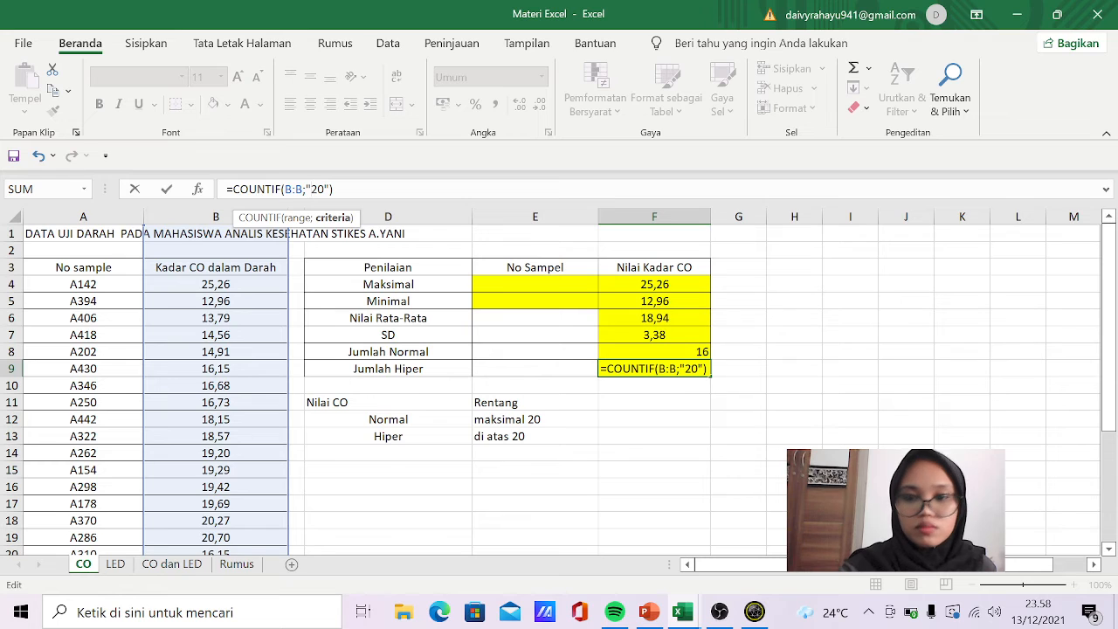
type(">")
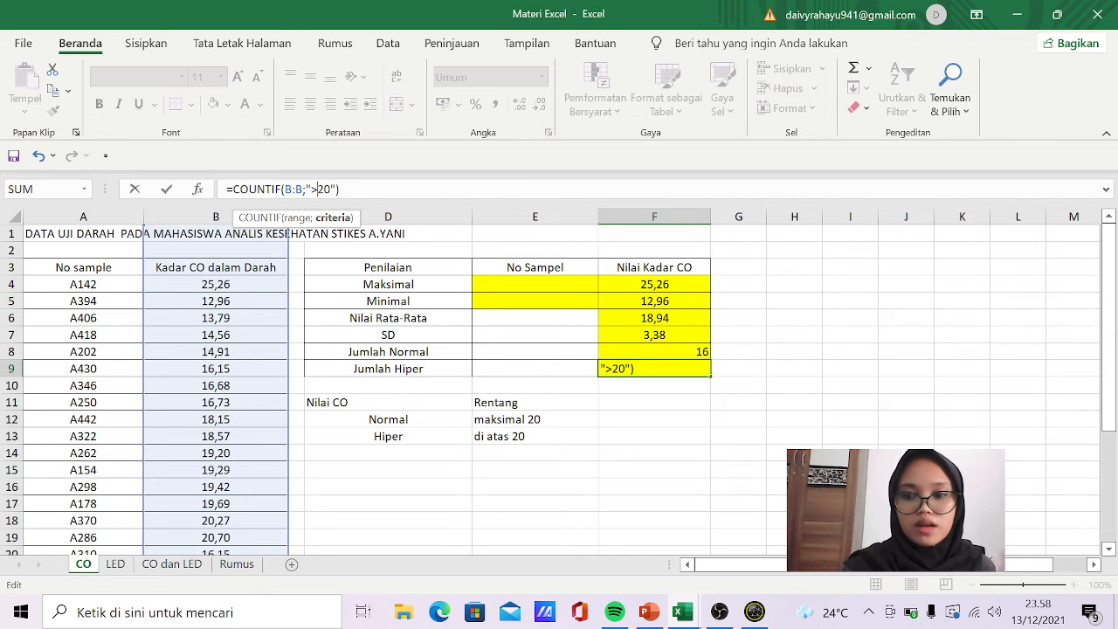
key("Return")
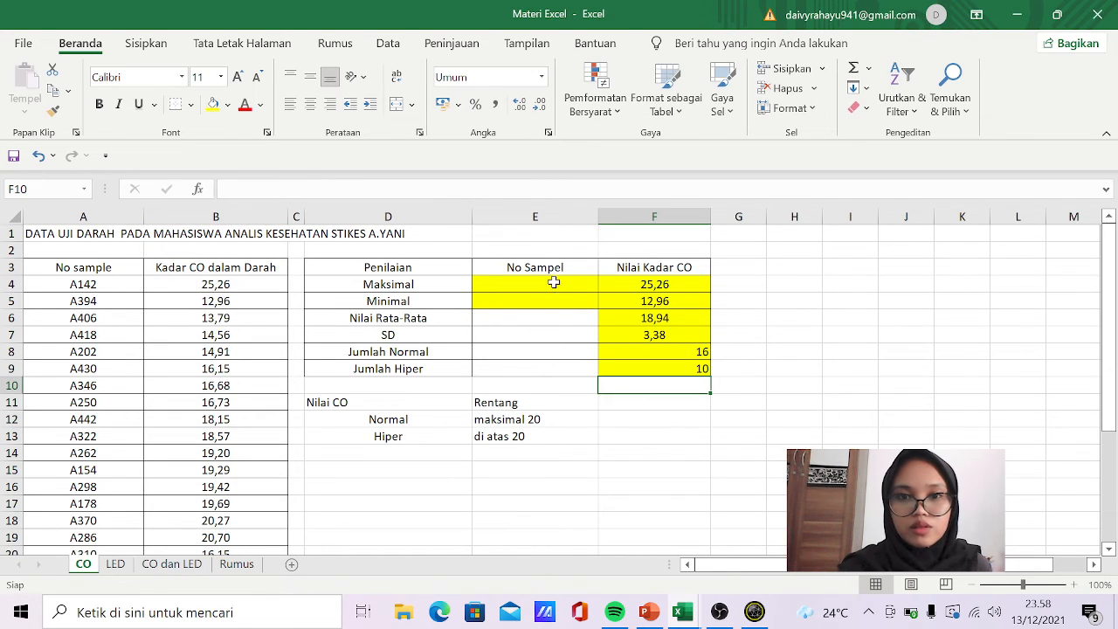
Copy the whole No sample column A into column C, directly beside the Kadar CO dalam Darah values.
left_click(551, 284)
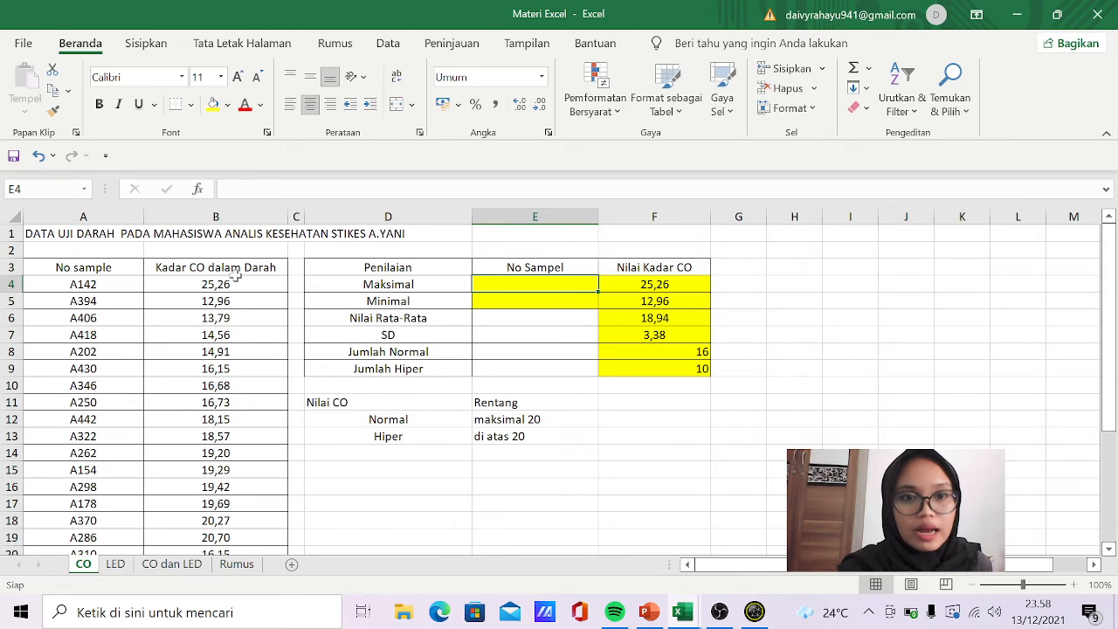
left_click(102, 210)
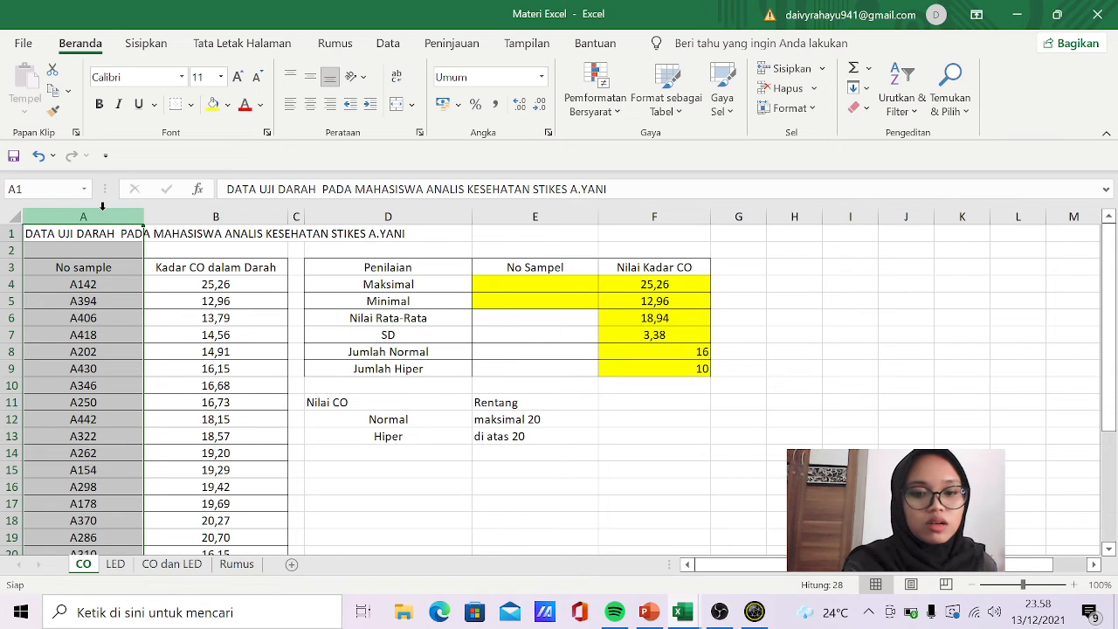
key("ctrl+c")
left_click(297, 218)
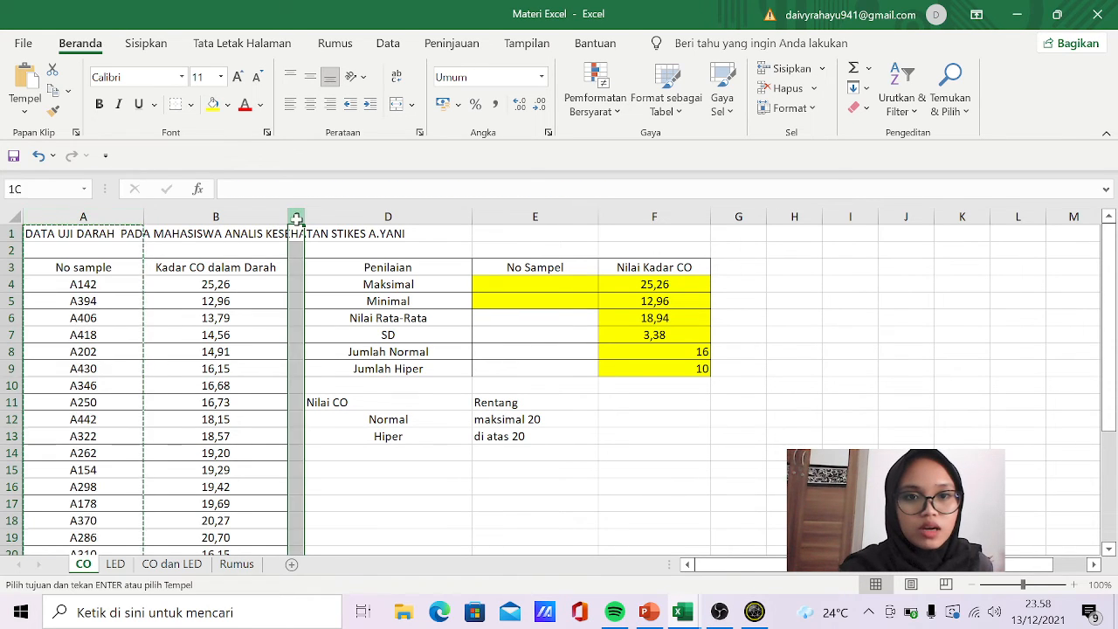
key("ctrl+v")
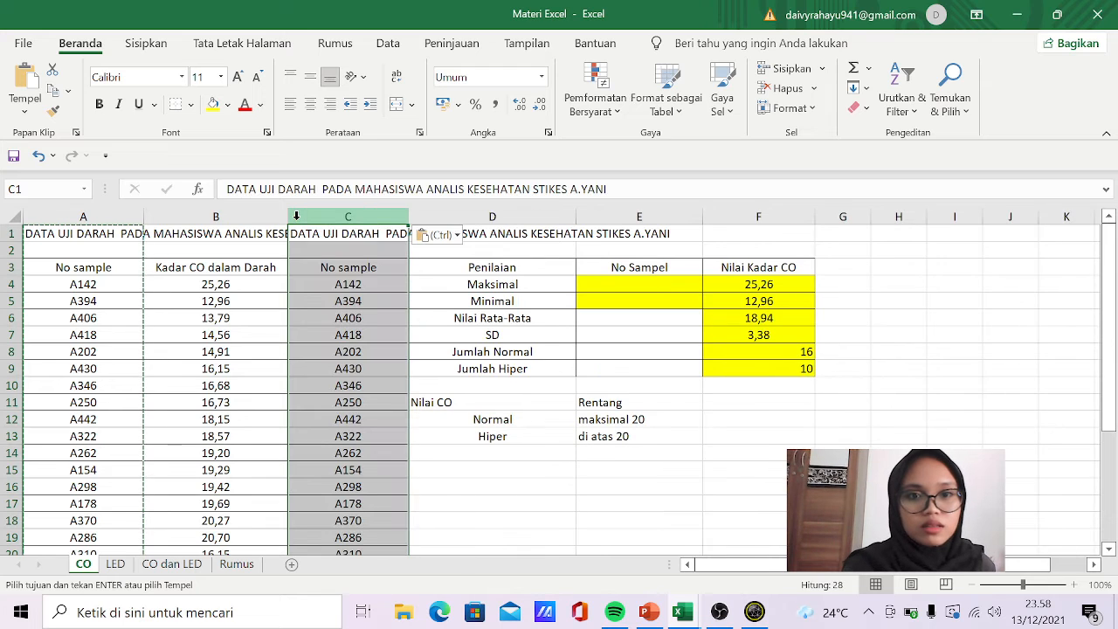
Start a VLOOKUP formula in cell E4 for the Maksimal sample number, with F4 as the lookup value.
left_click(598, 287)
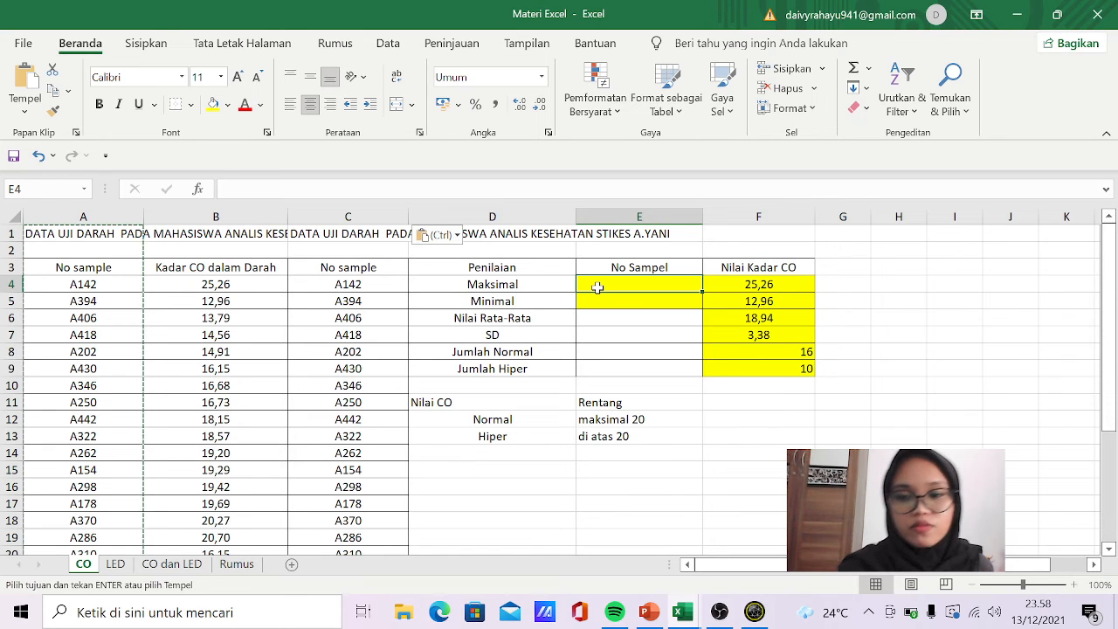
type("=")
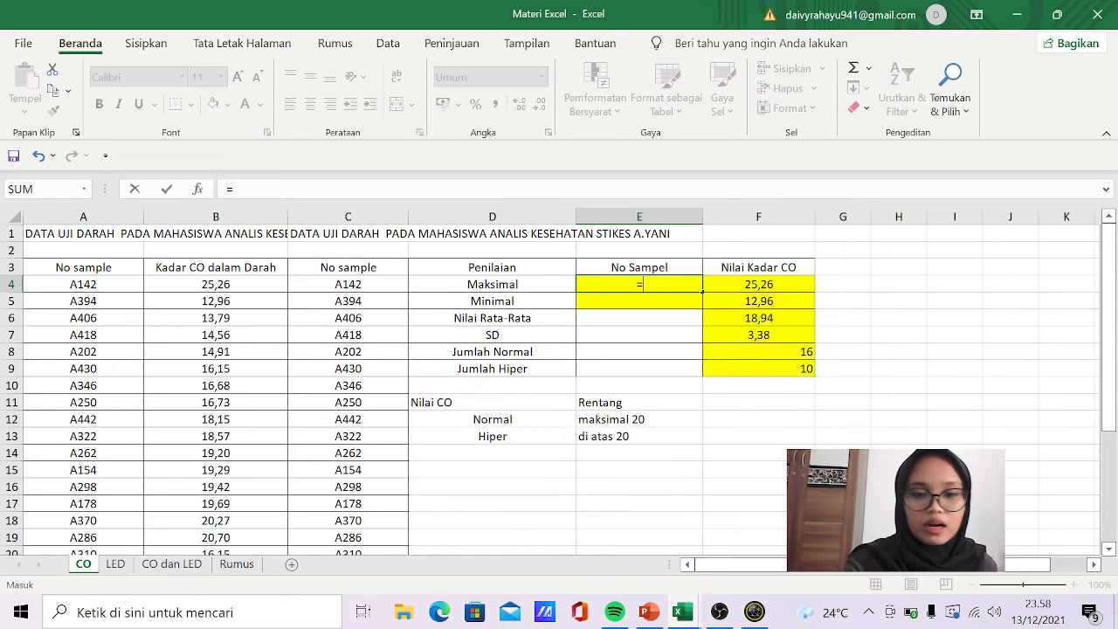
type("VL")
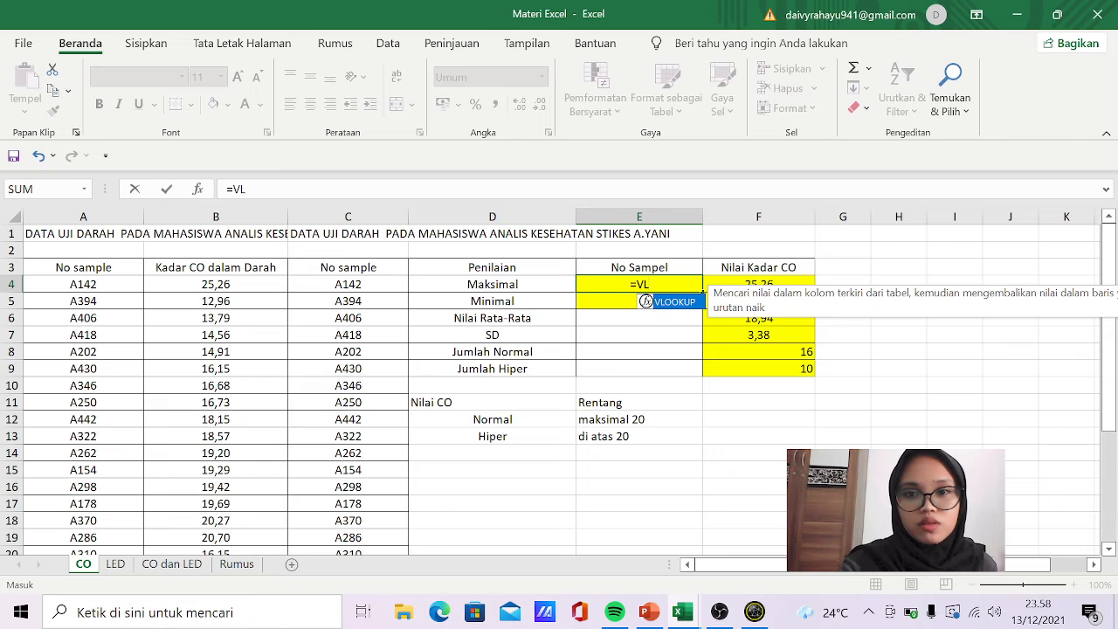
double_click(674, 302)
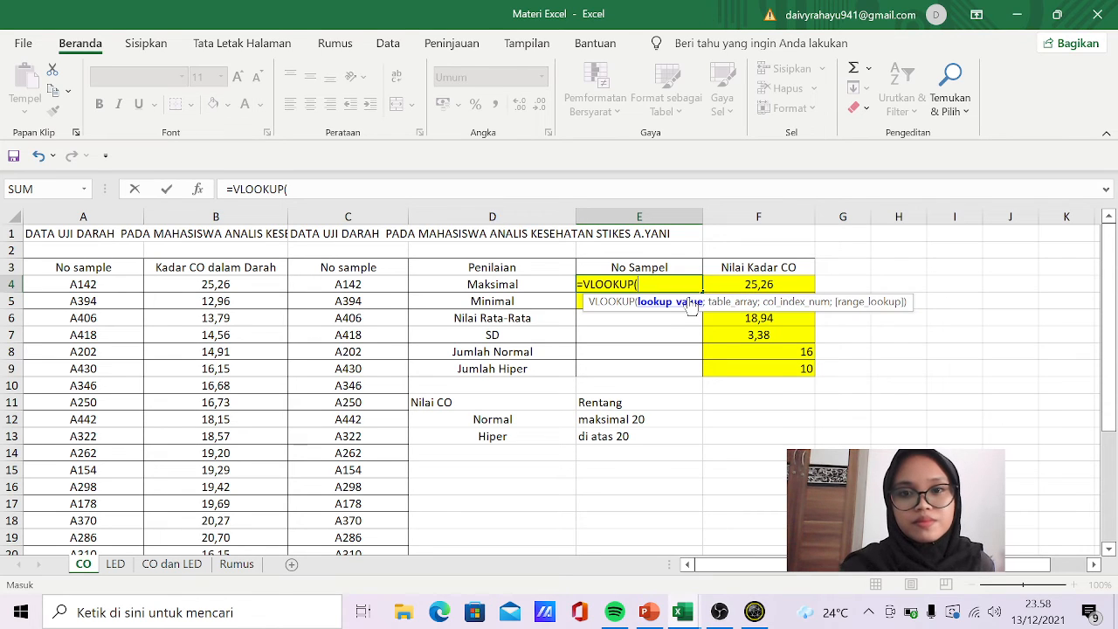
left_click(745, 285)
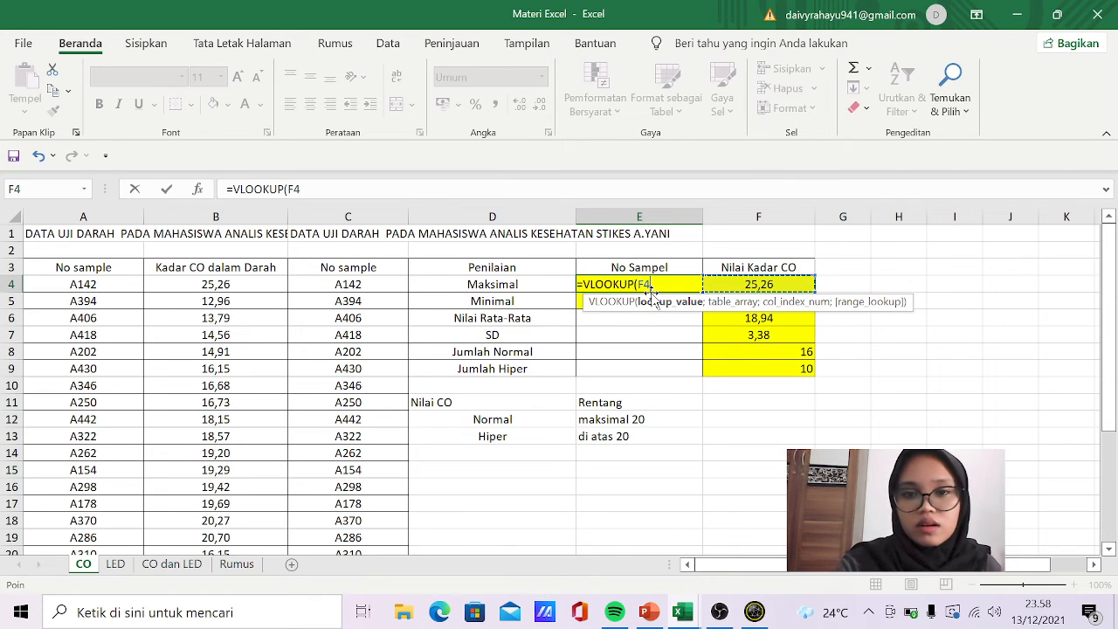
key("F8")
key("BackSpace")
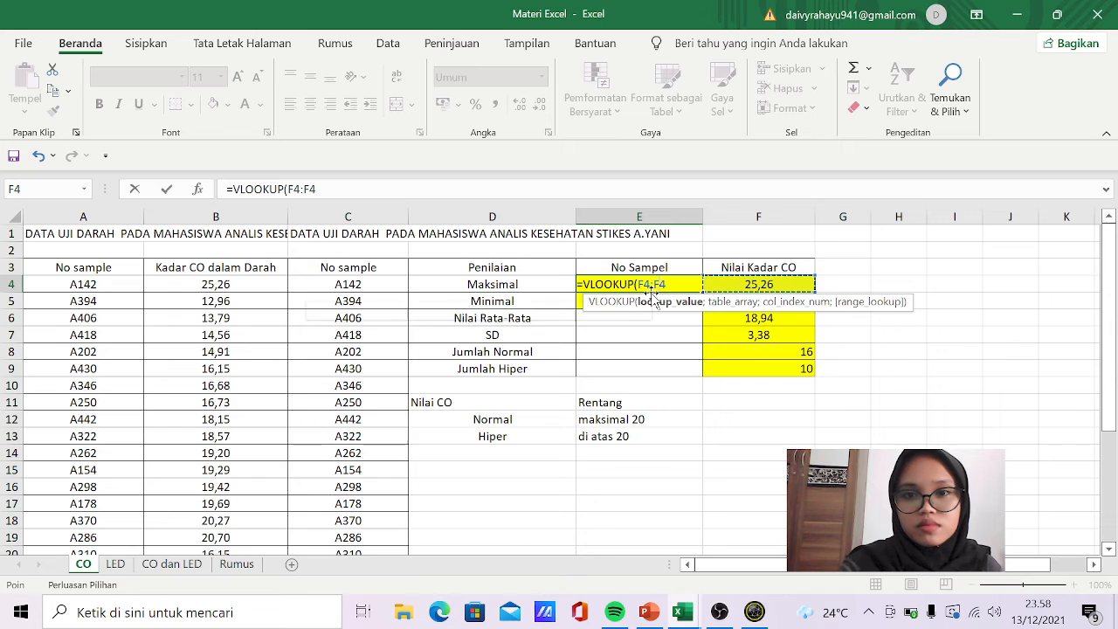
key("BackSpace")
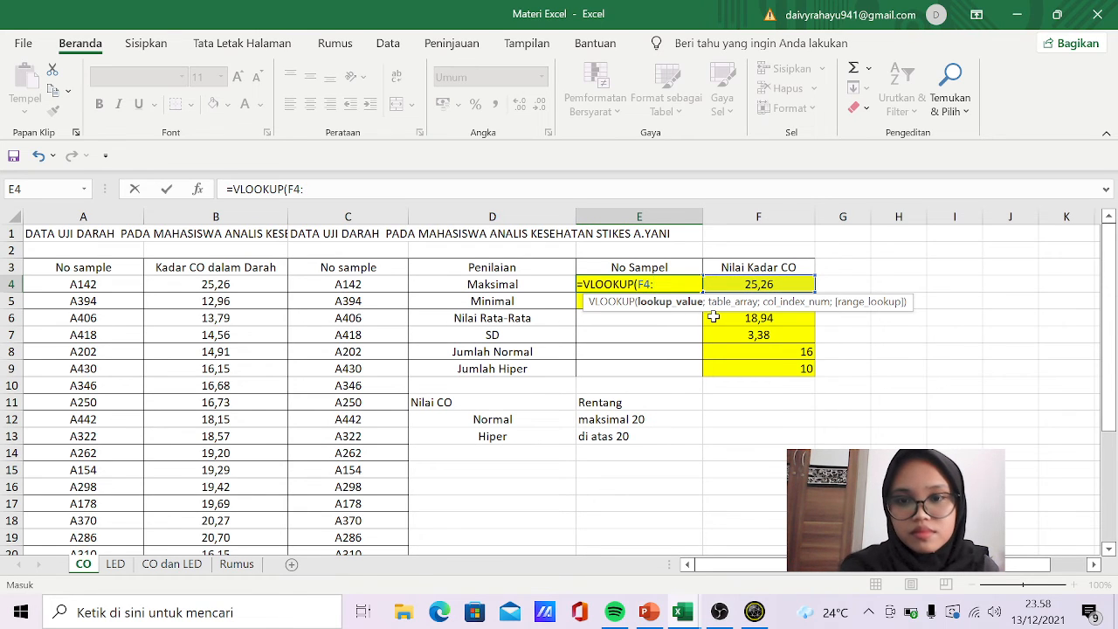
type(";")
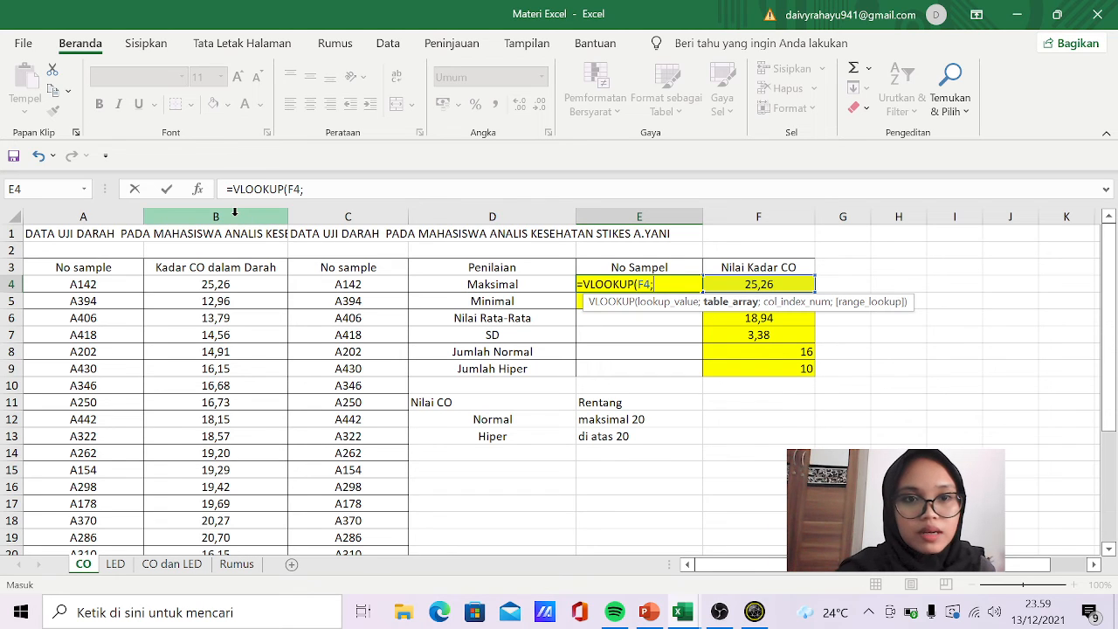
Complete the E4 lookup as =VLOOKUP(F4;B:C;2;FALSE), using columns B:C as the table and an exact match.
left_click_drag(234, 213, 346, 215)
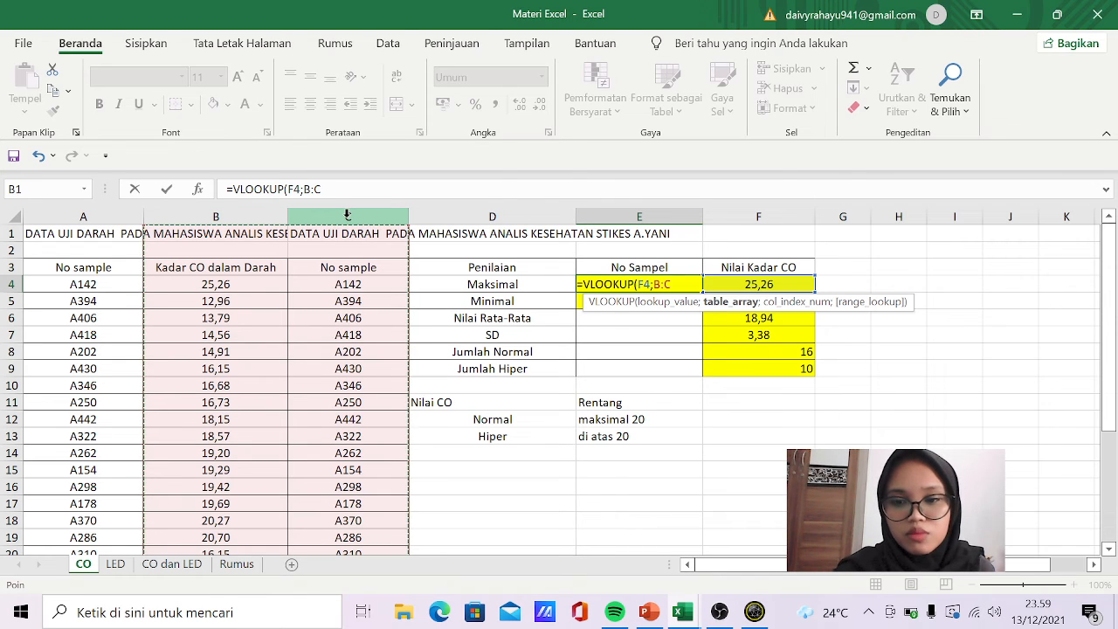
type(";")
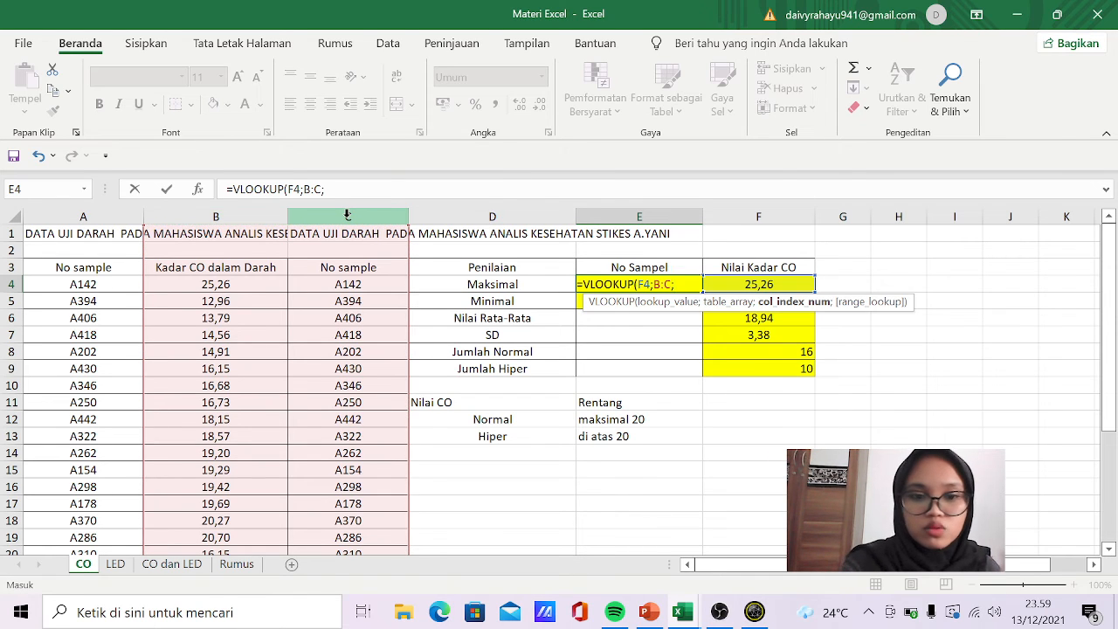
type("2;")
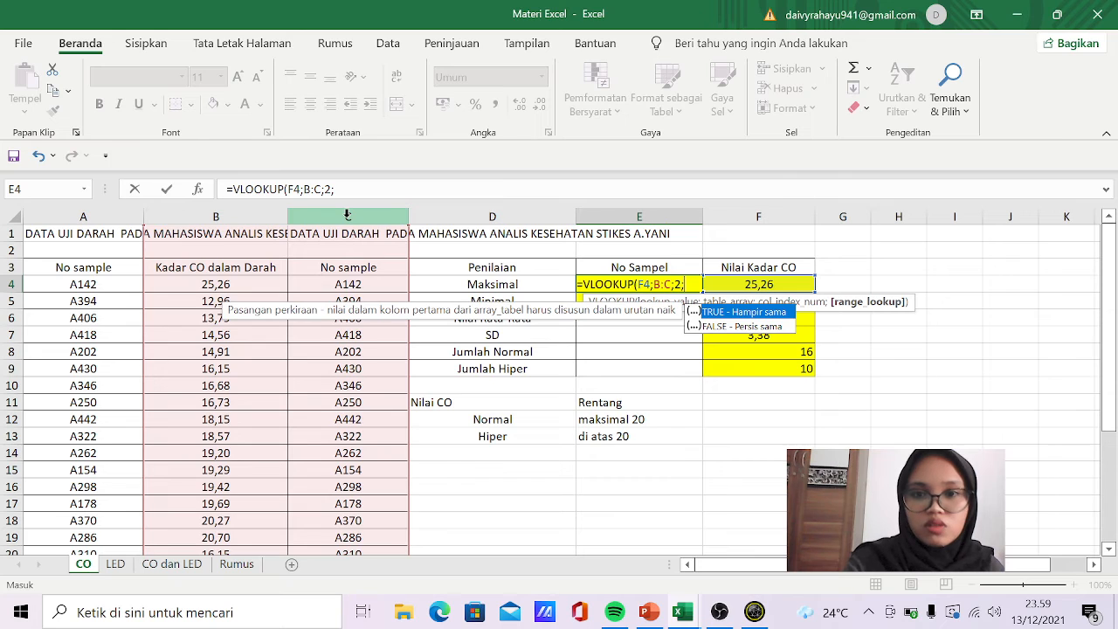
left_click(743, 327)
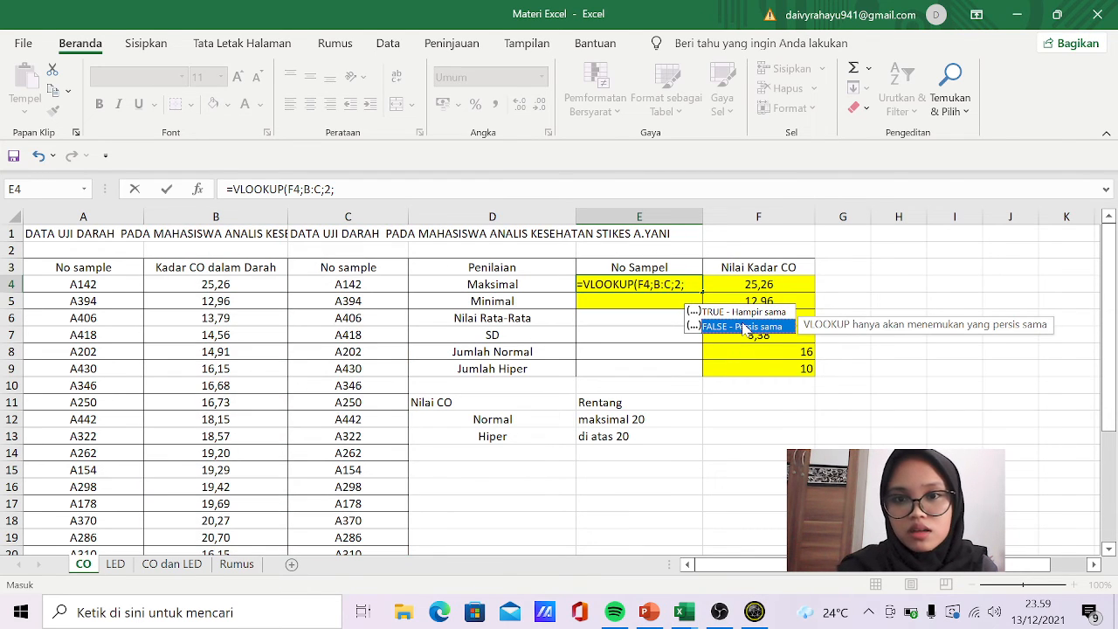
double_click(743, 327)
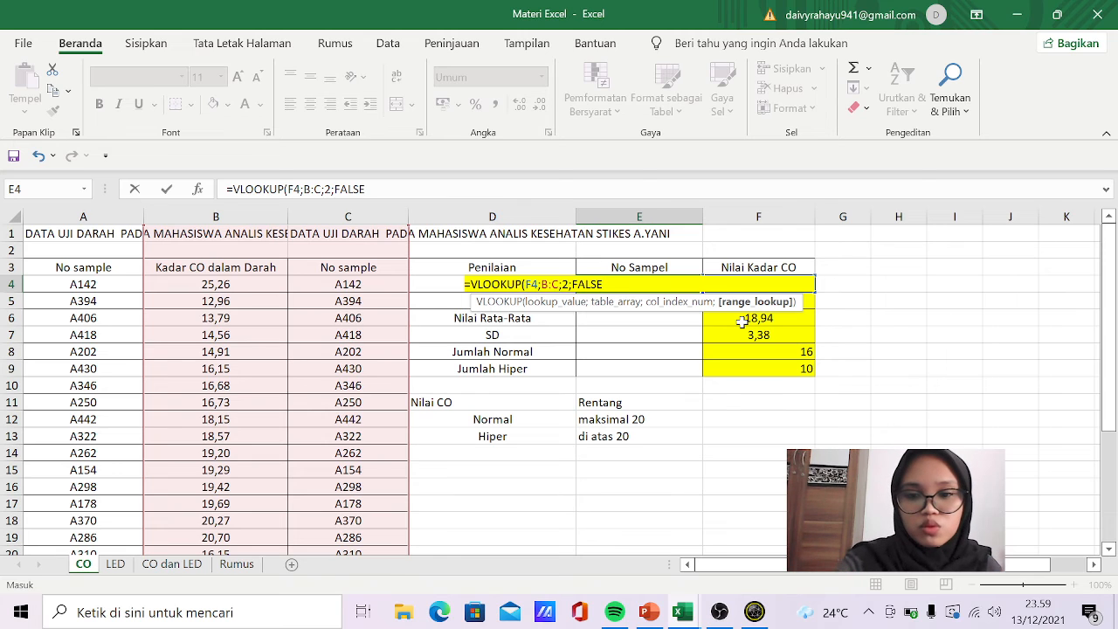
type(")")
key("Return")
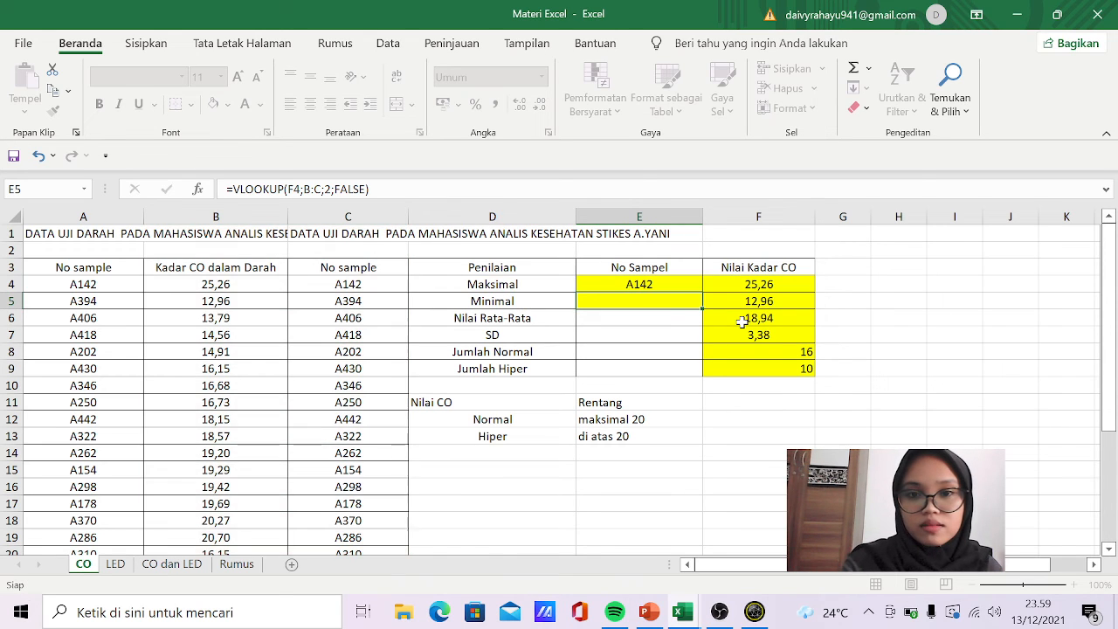
Copy the VLOOKUP formula from E4 down to E5 in the Minimal row.
left_click(674, 283)
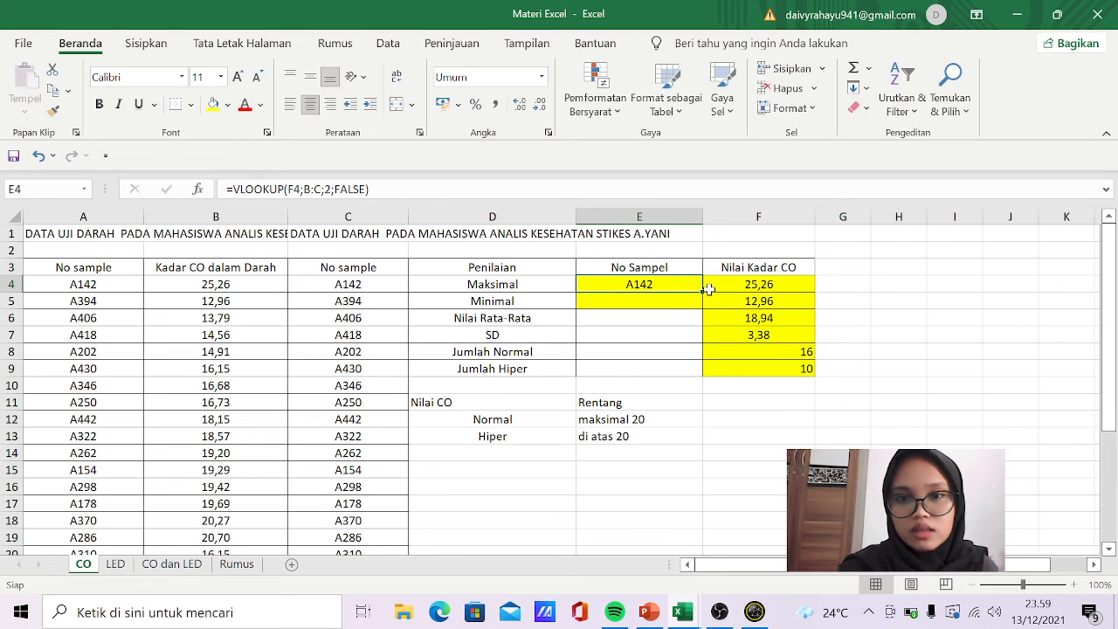
left_click_drag(702, 291, 701, 300)
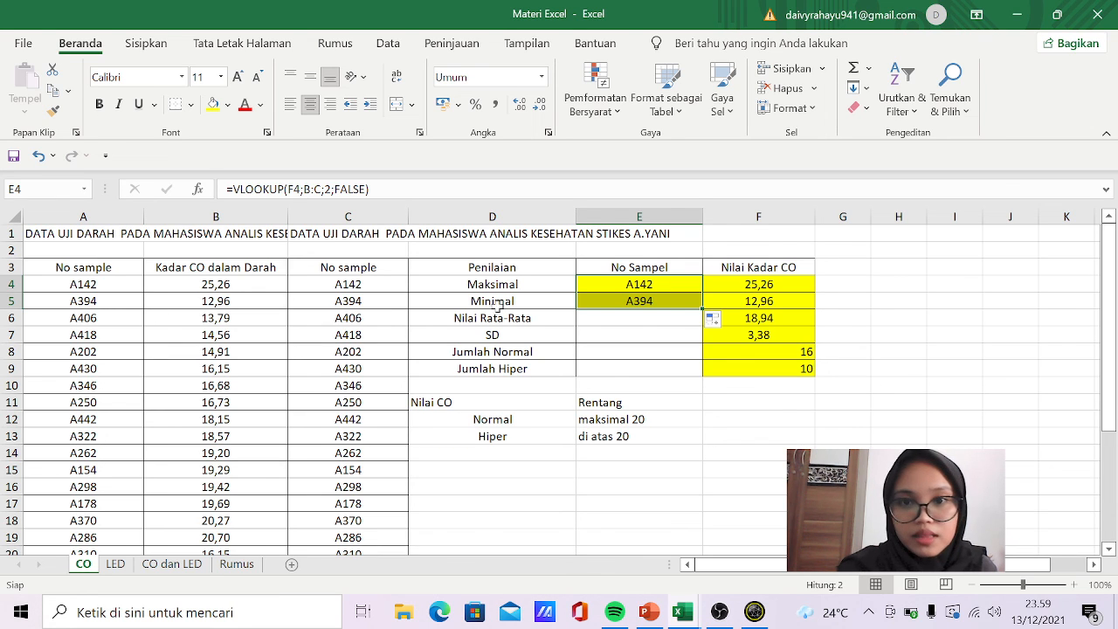
left_click(835, 303)
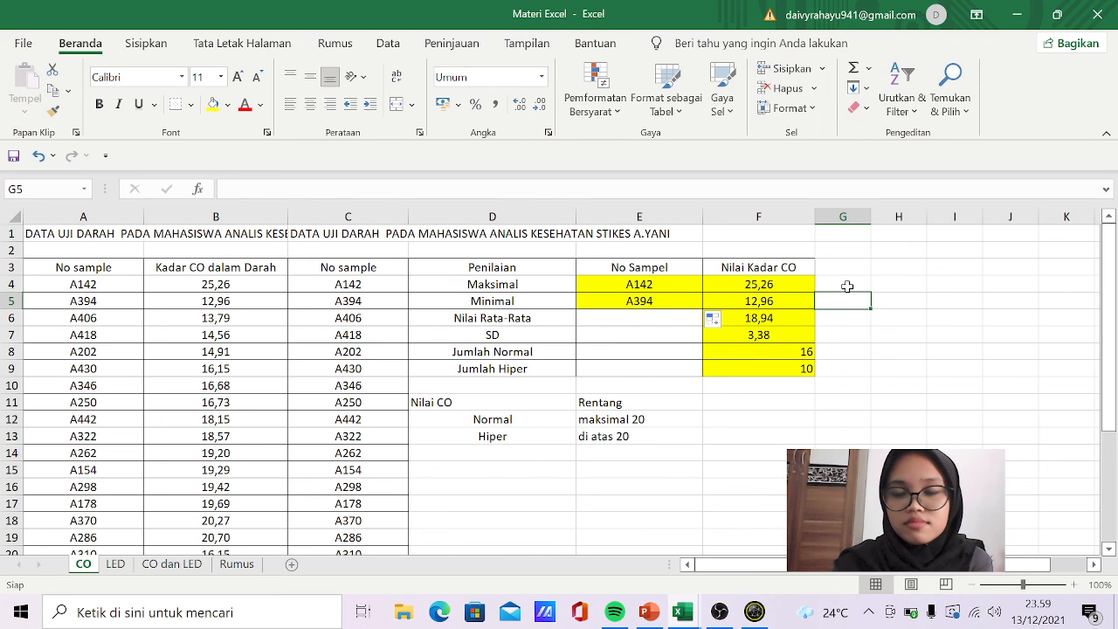
left_click(845, 285)
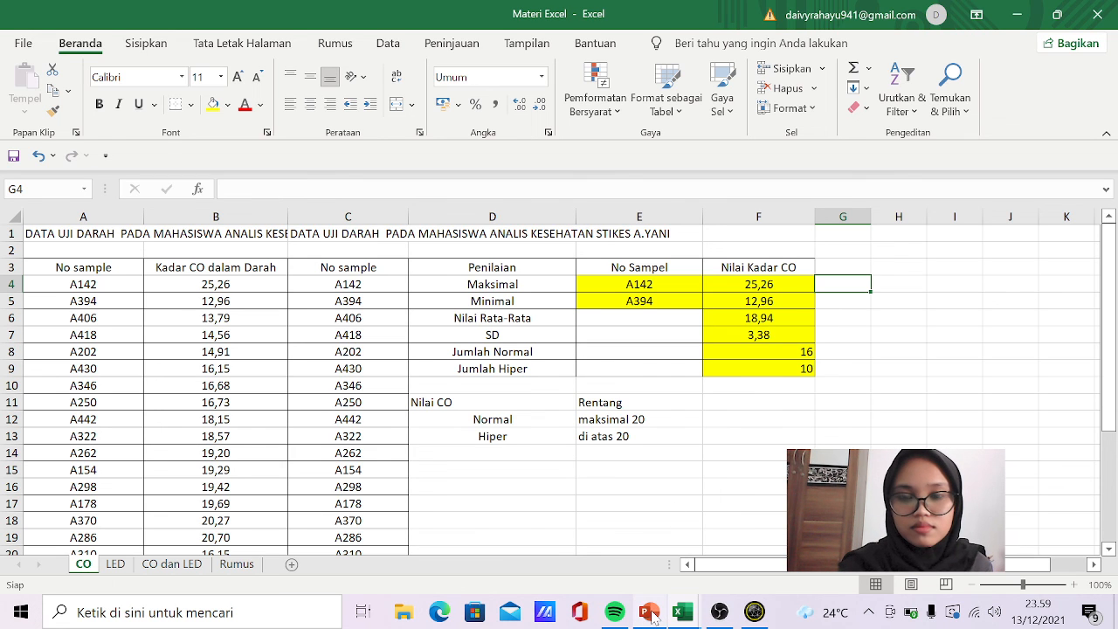
Switch to the PowerPoint presentation and return to its opening MICROSOFT EXCEL title slide.
left_click(649, 613)
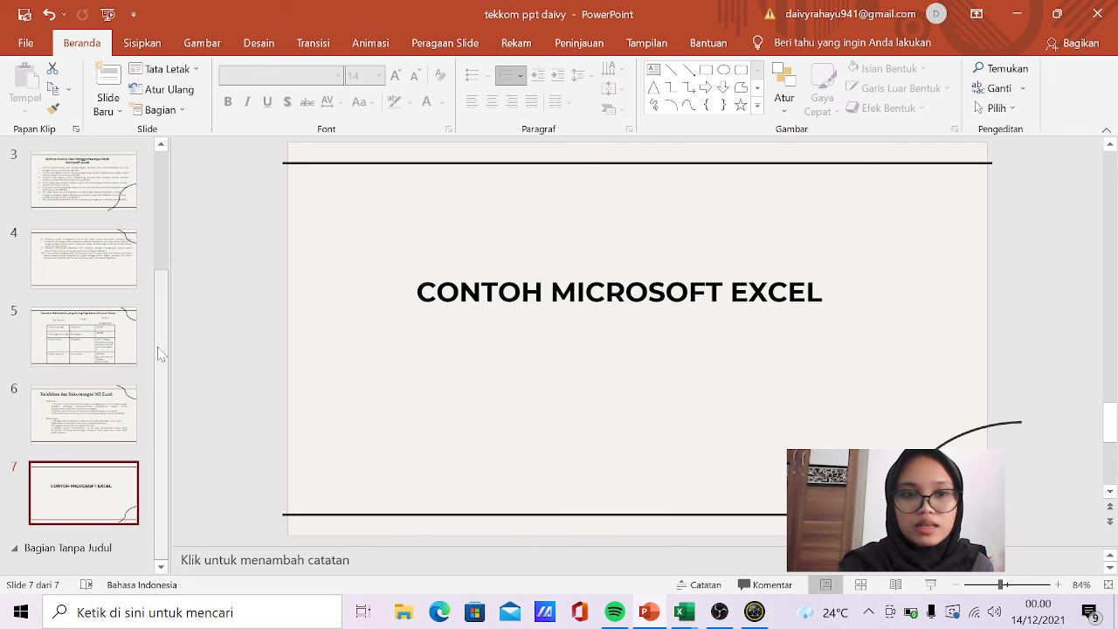
left_click_drag(157, 349, 154, 209)
left_click(127, 210)
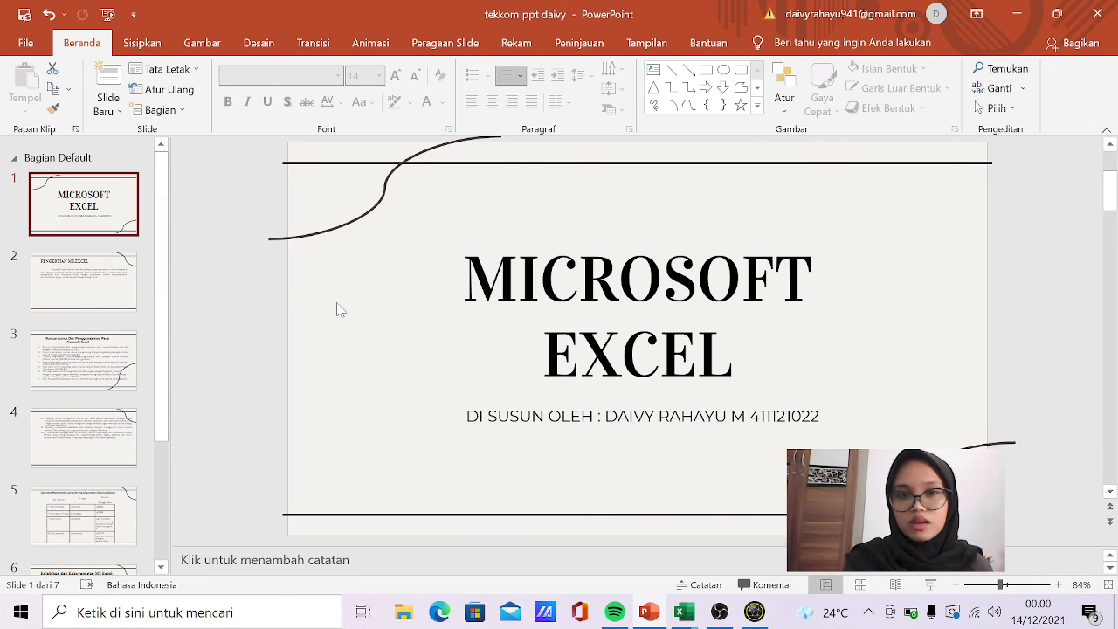
left_click(719, 612)
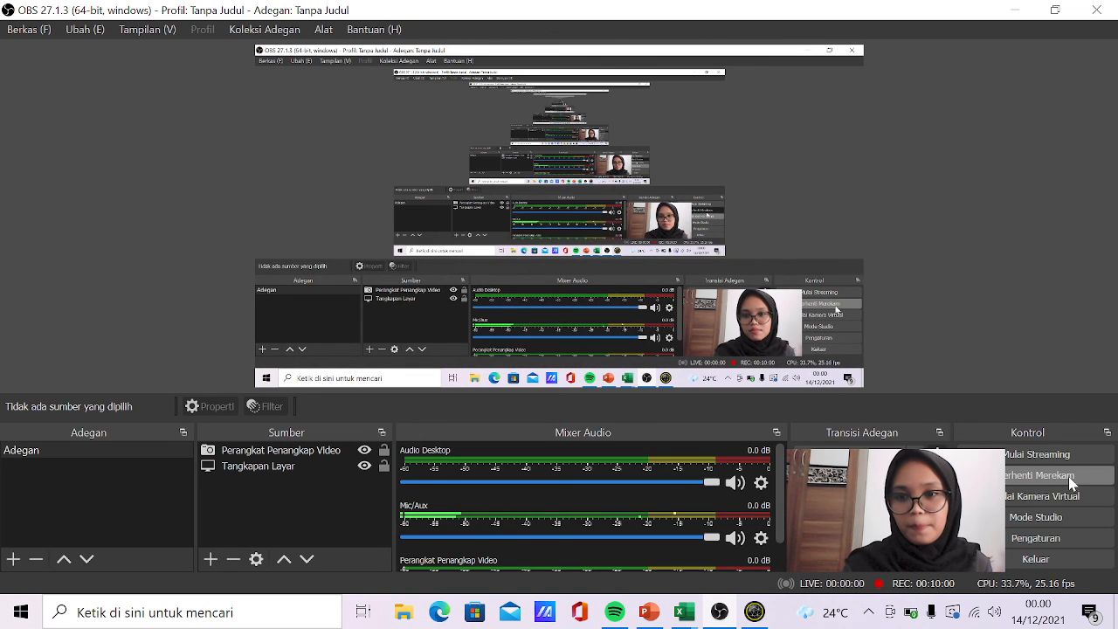